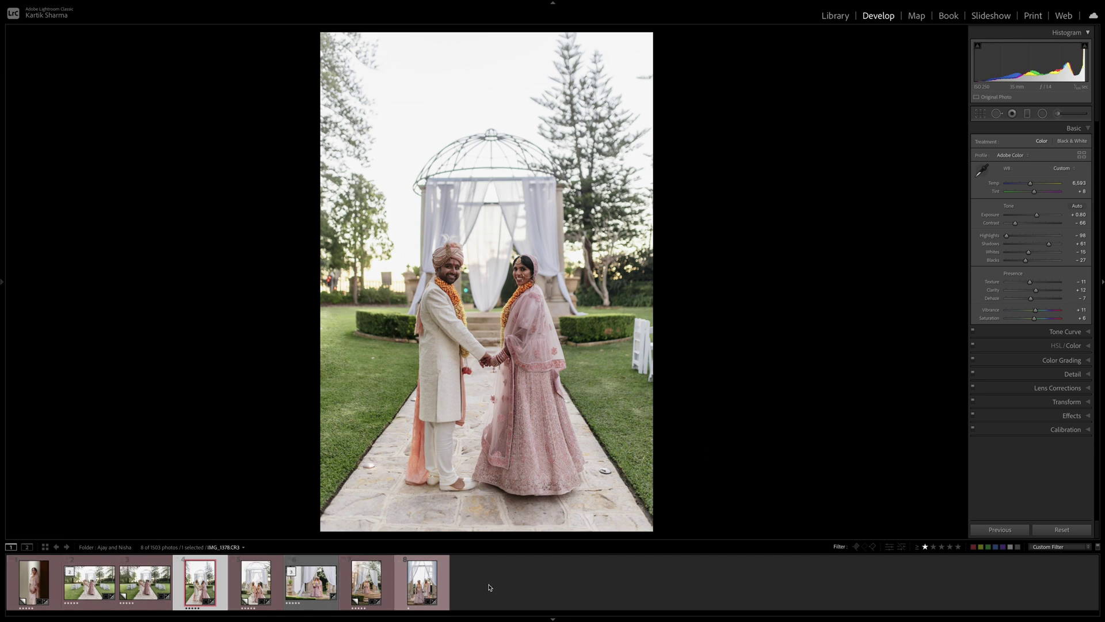
Step: Review each edited wedding photo in the filmstrip, ending on the couple between draped columns
{"action": "left_click", "coordinate": [36, 591]}
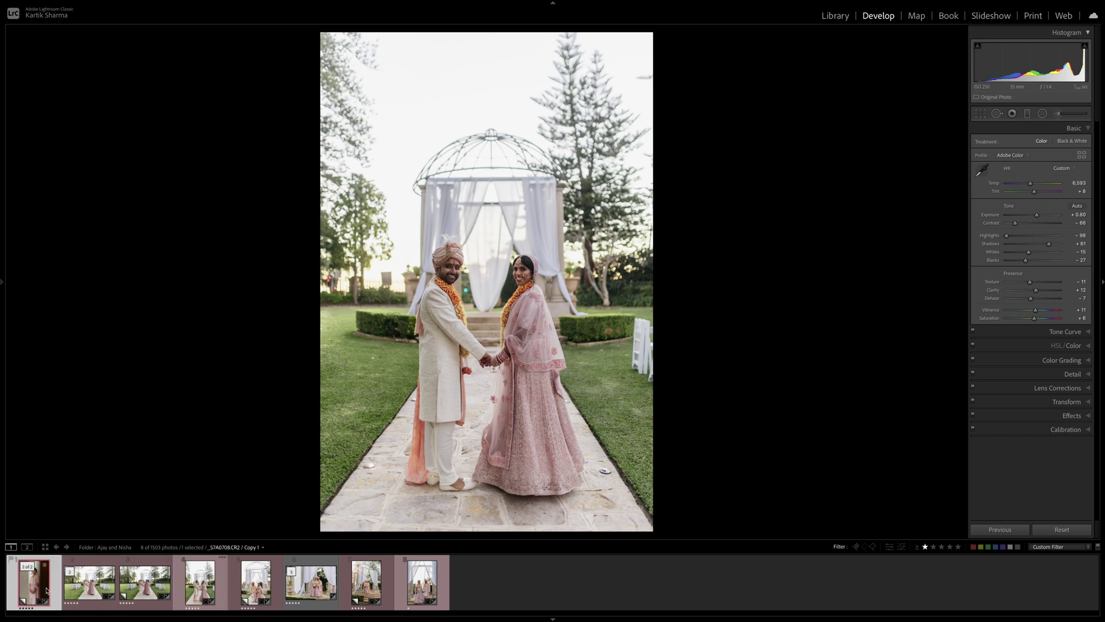
{"action": "left_click", "coordinate": [137, 587]}
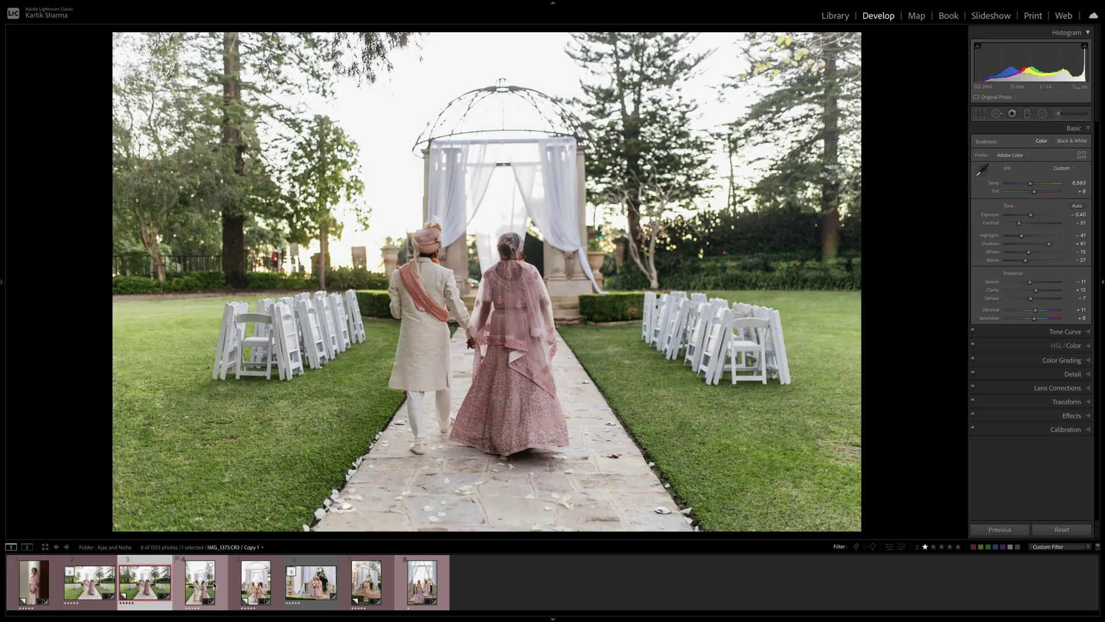
{"action": "left_click", "coordinate": [214, 586]}
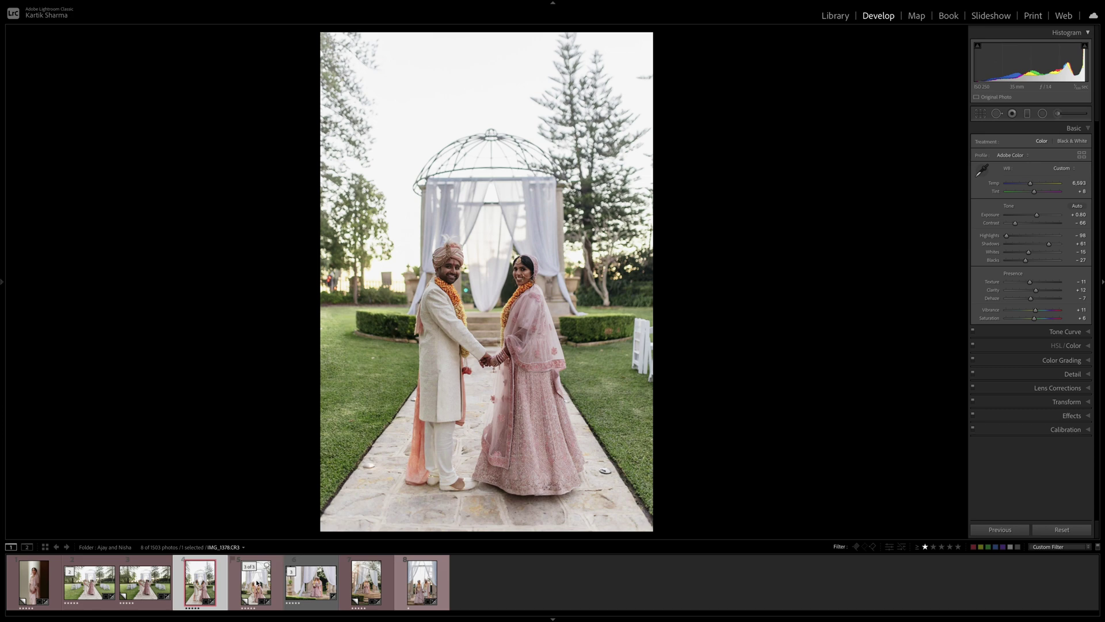
{"action": "left_click", "coordinate": [258, 582]}
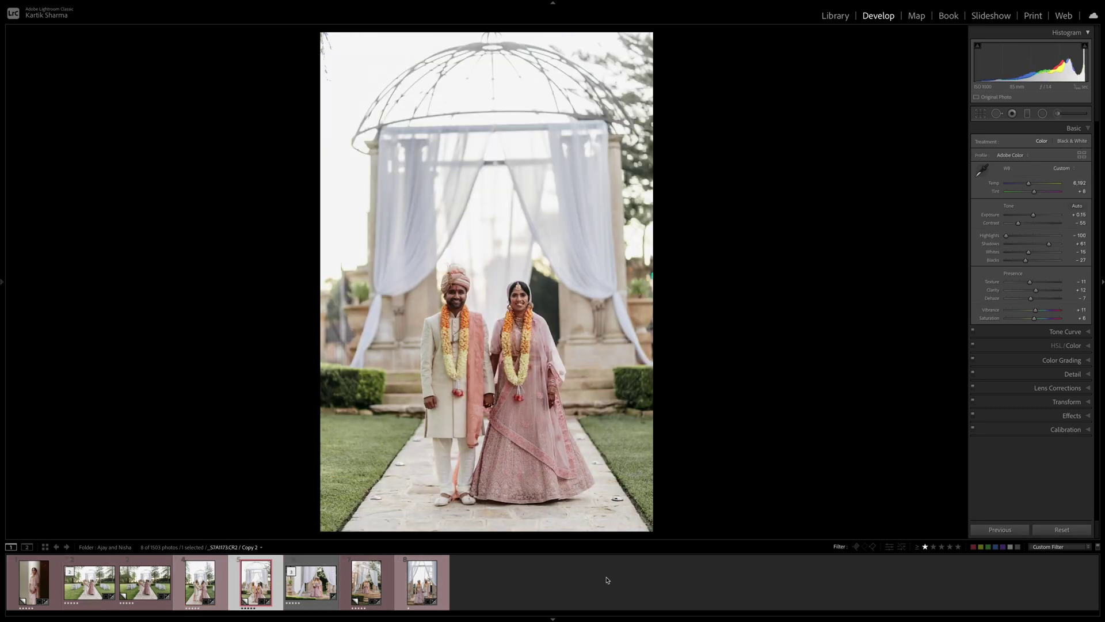
{"action": "left_click", "coordinate": [323, 583]}
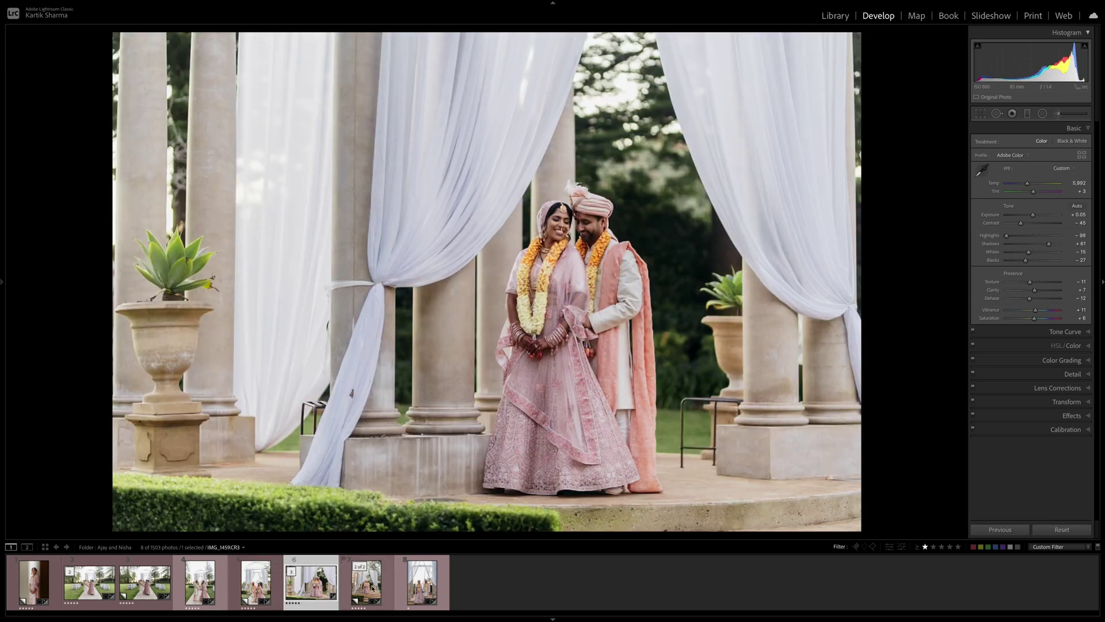
{"action": "left_click", "coordinate": [373, 587]}
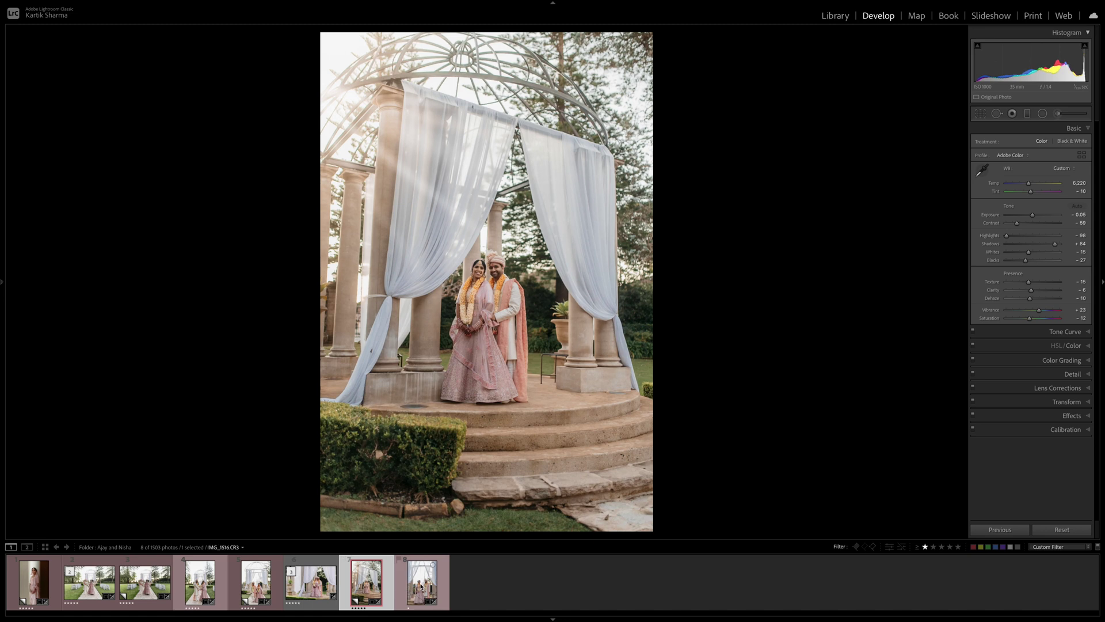
{"action": "left_click", "coordinate": [423, 586]}
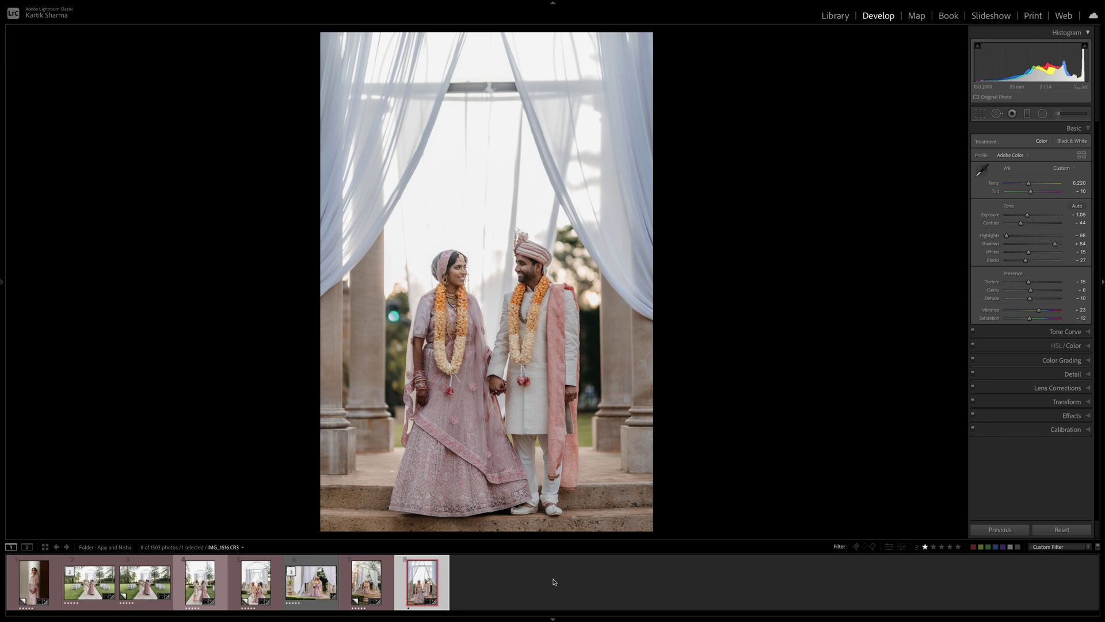
Step: Select all eight photos and open the Export dialog from the File menu
{"action": "key", "text": "ctrl+a"}
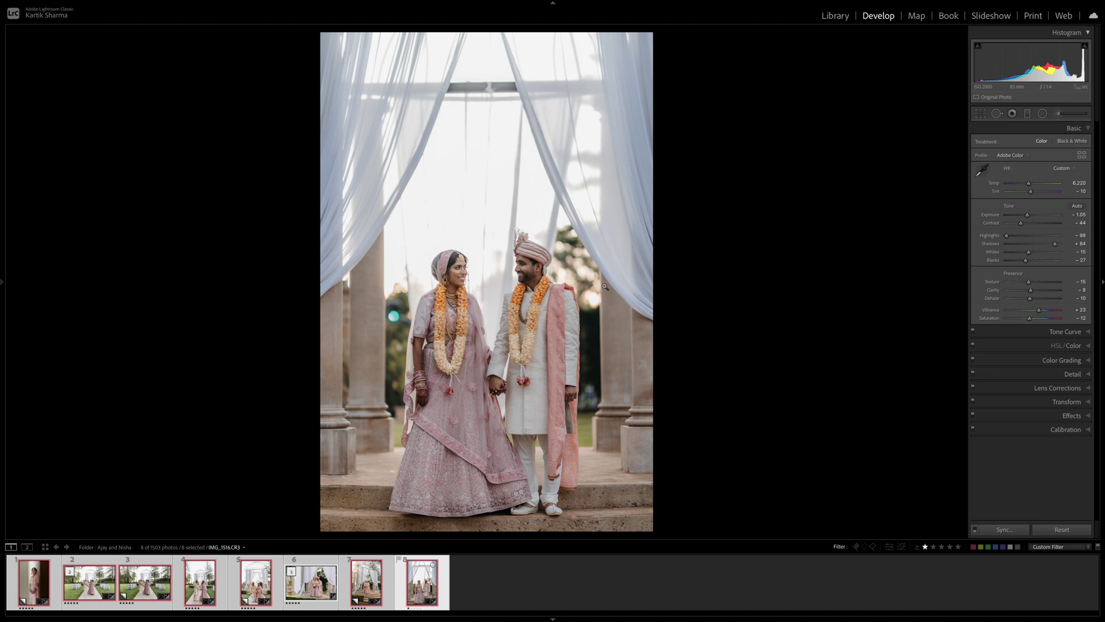
{"action": "mouse_move", "coordinate": [154, 3]}
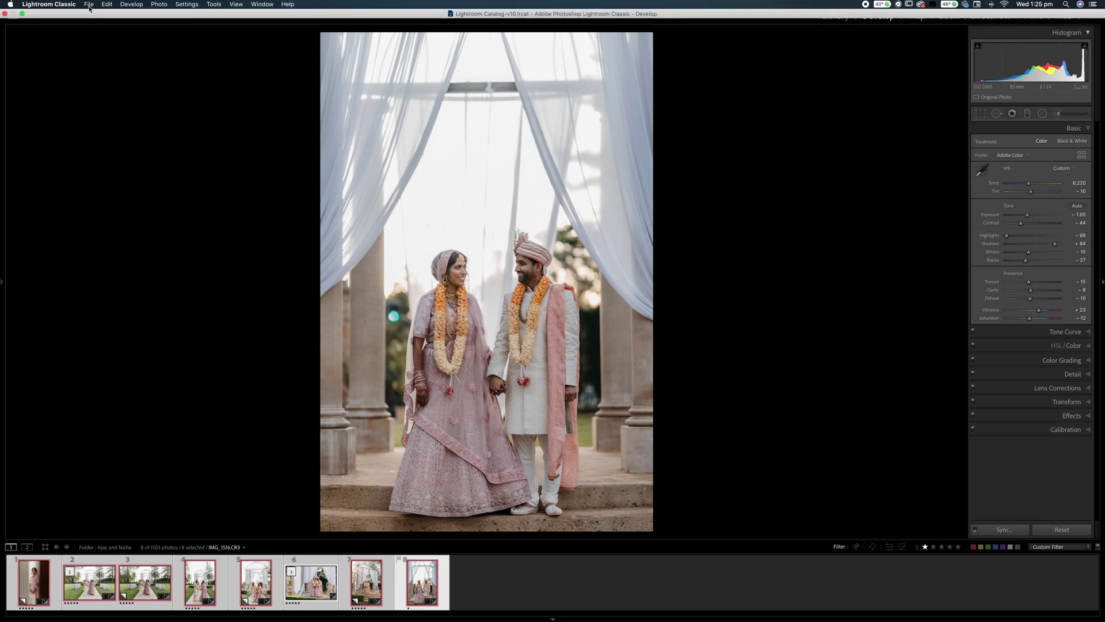
{"action": "left_click", "coordinate": [89, 5]}
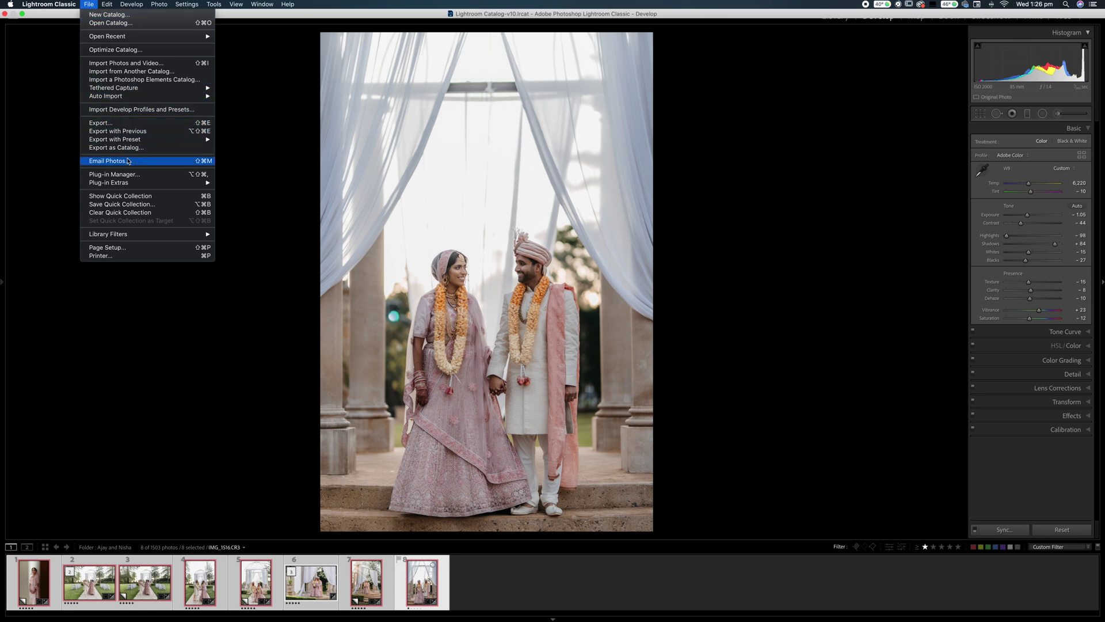
{"action": "left_click", "coordinate": [133, 124]}
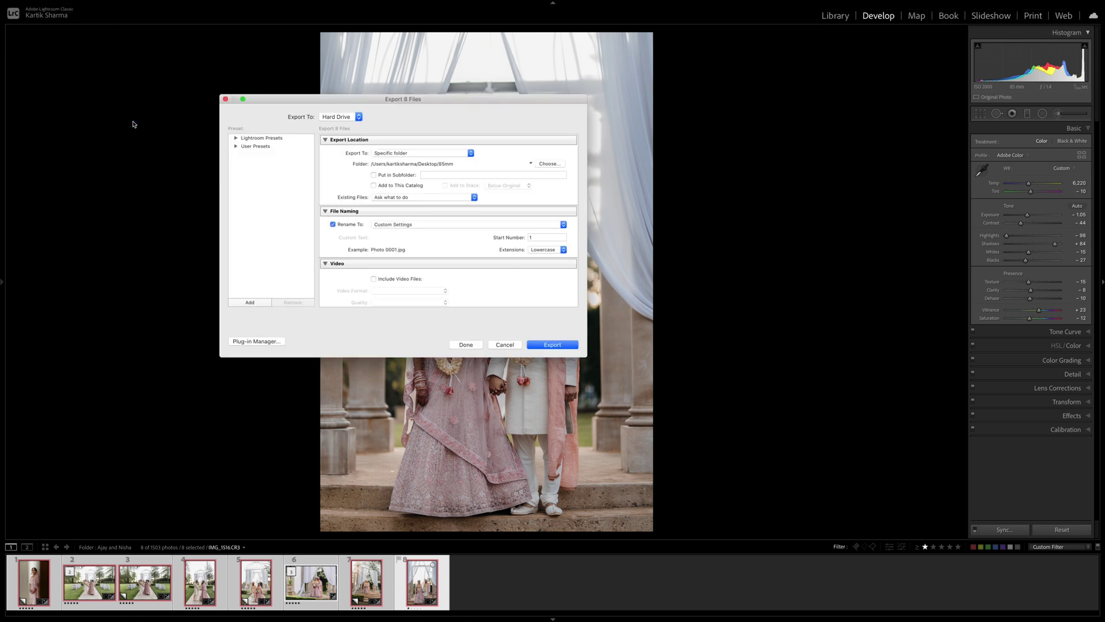
Step: Move the Export dialog aside, collapse File Naming, and keep Export To at Specific folder
{"action": "left_click_drag", "start_coordinate": [341, 103], "coordinate": [541, 171]}
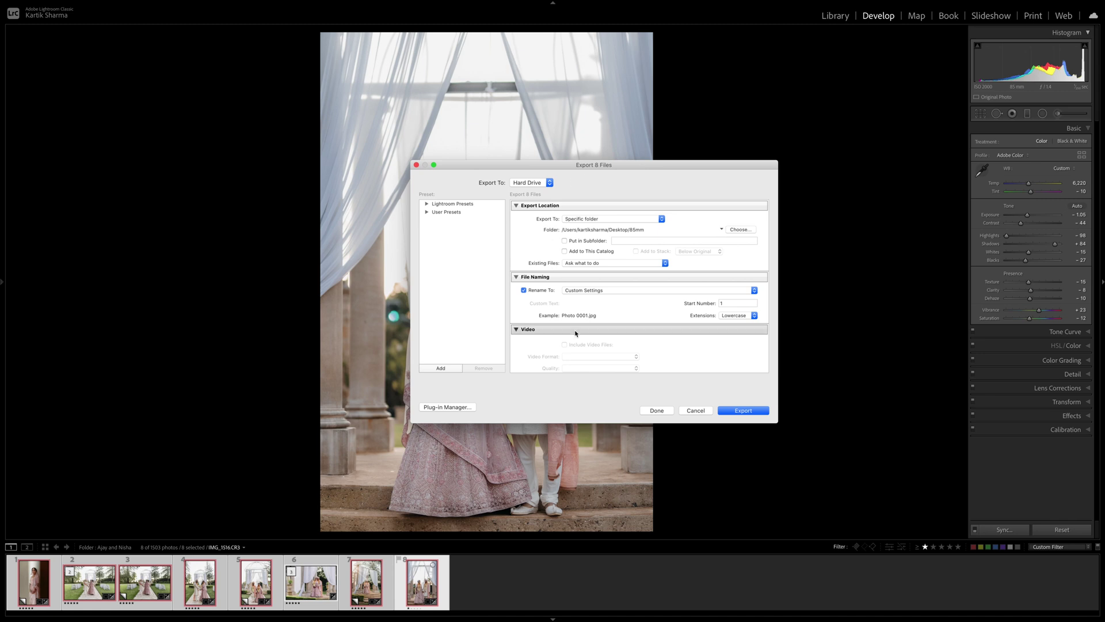
{"action": "scroll", "coordinate": [619, 324], "scroll_direction": "down", "scroll_amount": 2}
{"action": "scroll", "coordinate": [619, 324], "scroll_direction": "down", "scroll_amount": 10}
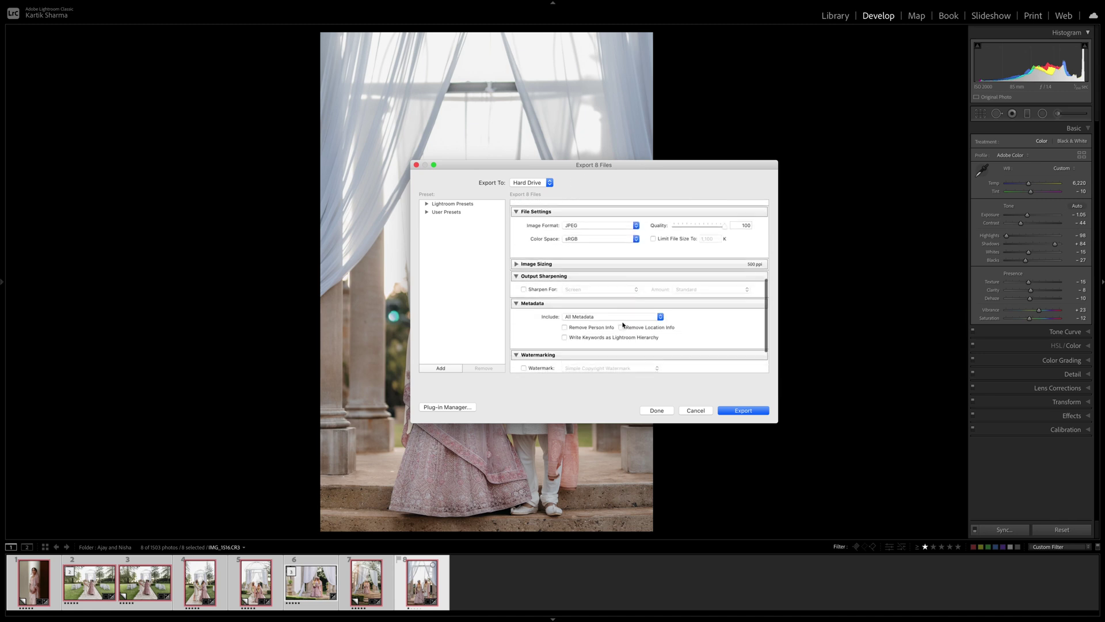
{"action": "scroll", "coordinate": [622, 325], "scroll_direction": "up", "scroll_amount": 15}
{"action": "left_click", "coordinate": [610, 285]}
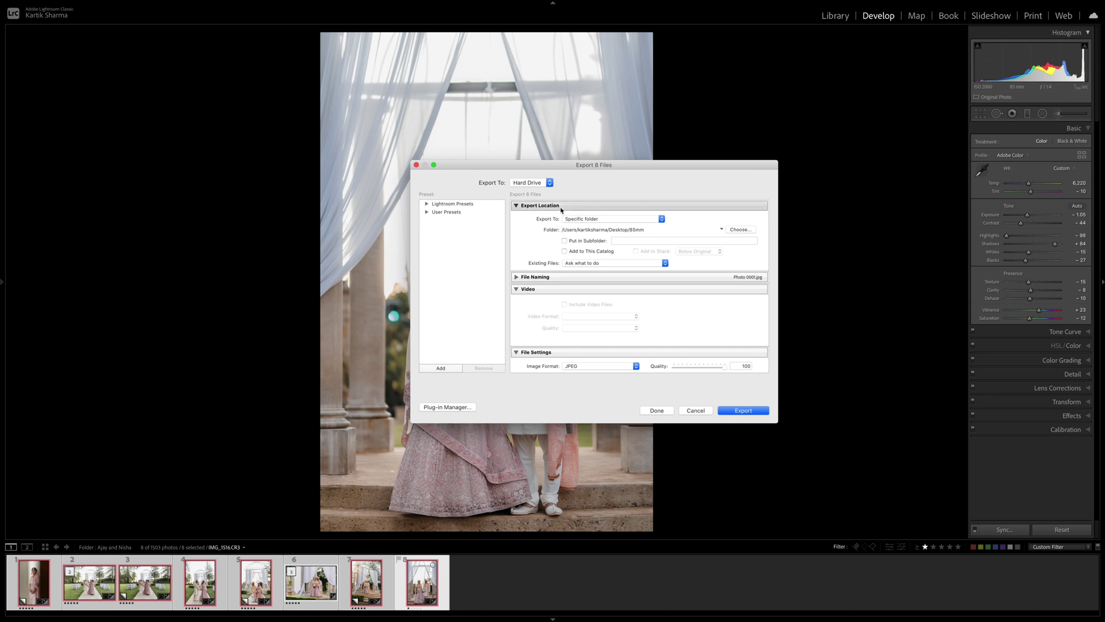
{"action": "left_click", "coordinate": [590, 220]}
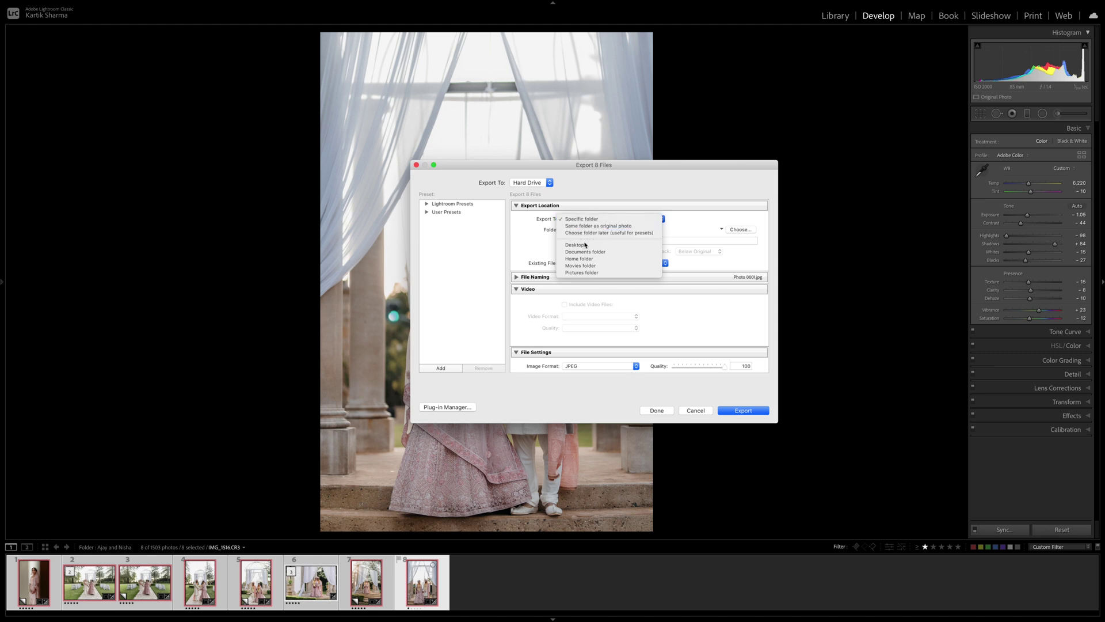
{"action": "left_click", "coordinate": [734, 230]}
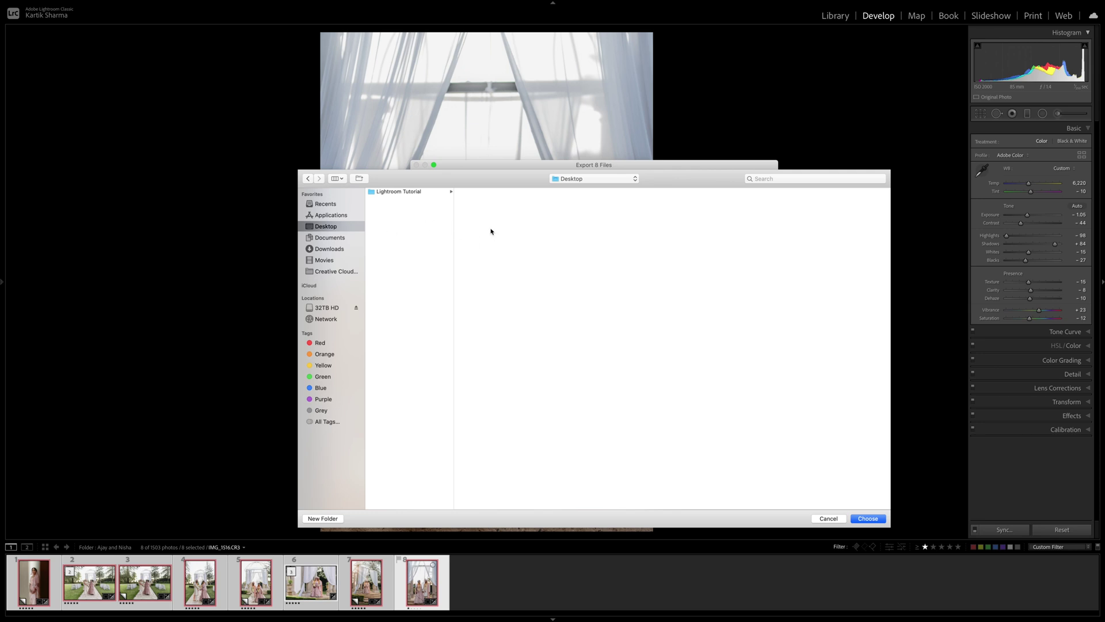
Step: Create a new Desktop folder named for the couple's wedding and choose it as the export destination
{"action": "left_click", "coordinate": [829, 519]}
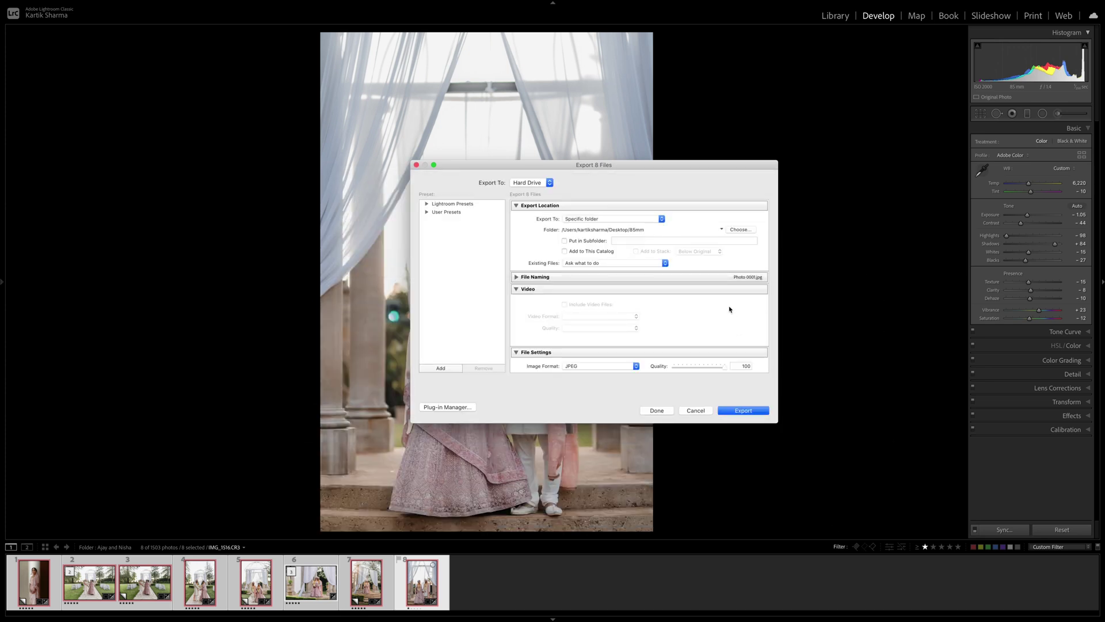
{"action": "scroll", "coordinate": [684, 265], "scroll_direction": "down", "scroll_amount": 2}
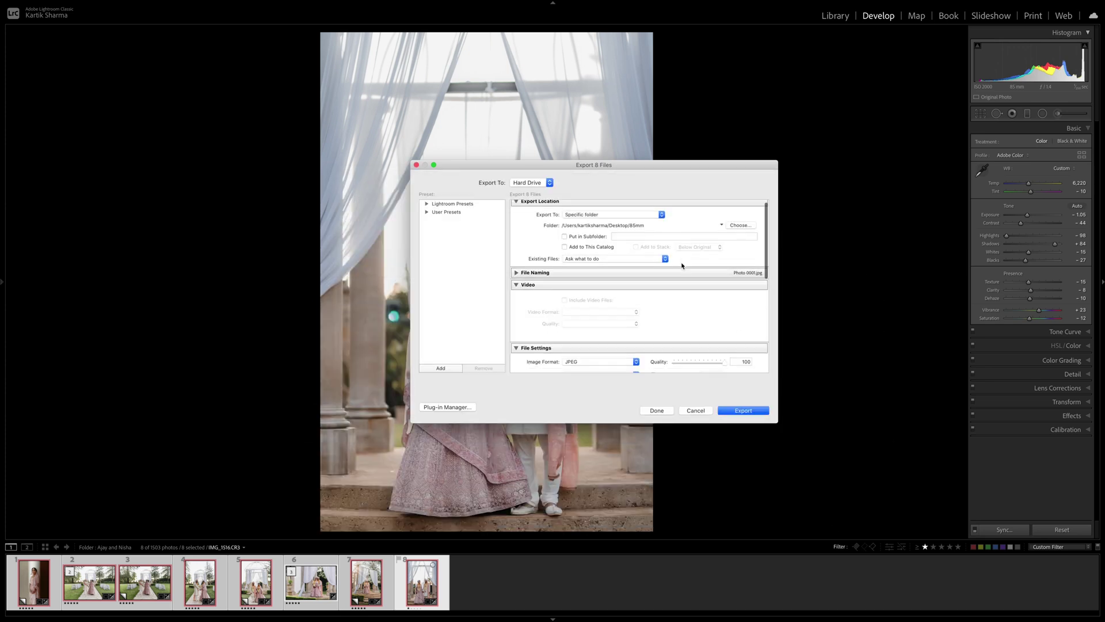
{"action": "left_click", "coordinate": [739, 219]}
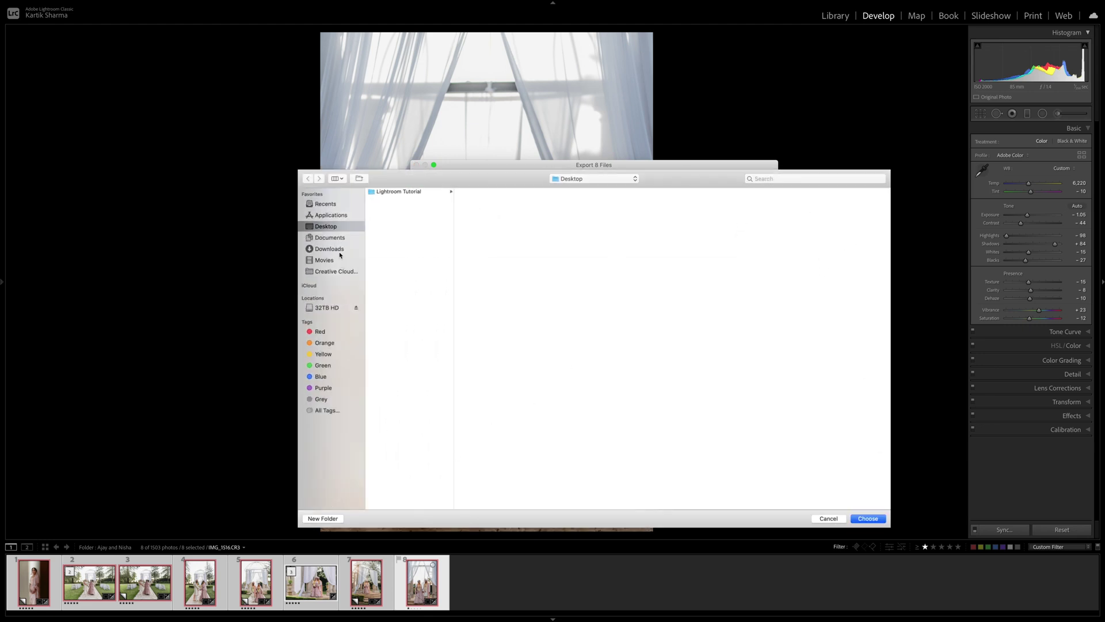
{"action": "left_click", "coordinate": [329, 519]}
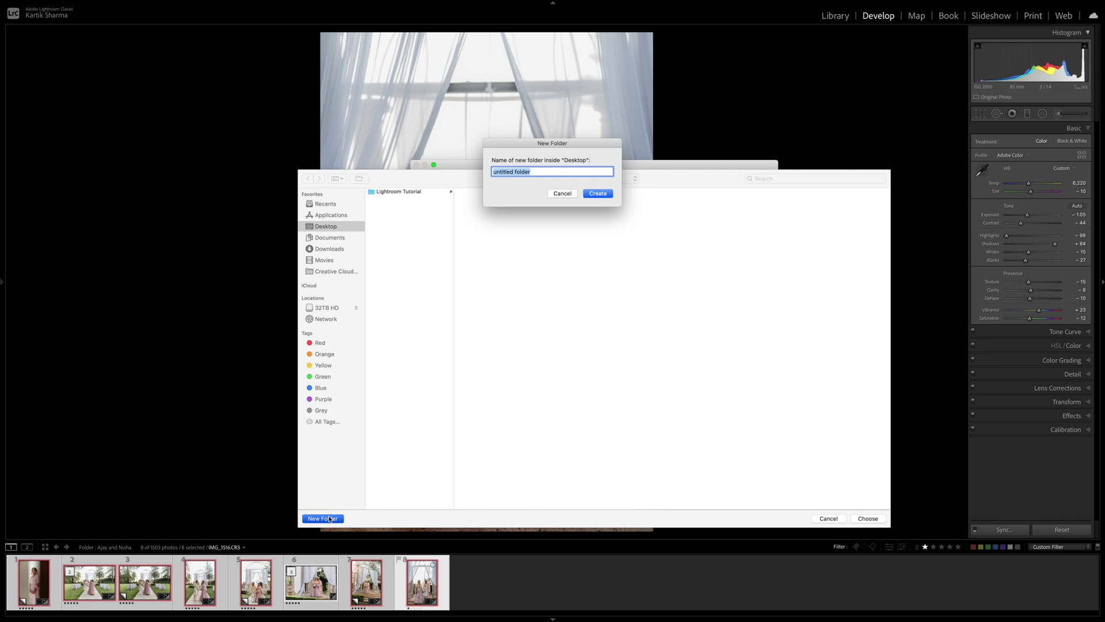
{"action": "type", "text": "Ajay & Nisha Wedding"}
{"action": "key", "text": "BackSpace"}
{"action": "key", "text": "BackSpace"}
{"action": "key", "text": "BackSpace"}
{"action": "key", "text": "BackSpace"}
{"action": "key", "text": "BackSpace"}
{"action": "key", "text": "BackSpace"}
{"action": "key", "text": "BackSpace"}
{"action": "key", "text": "BackSpace"}
{"action": "type", "text": "Final"}
{"action": "key", "text": "BackSpace"}
{"action": "key", "text": "BackSpace"}
{"action": "key", "text": "BackSpace"}
{"action": "key", "text": "BackSpace"}
{"action": "key", "text": "BackSpace"}
{"action": "type", "text": "Wedding"}
{"action": "left_click", "coordinate": [598, 193]}
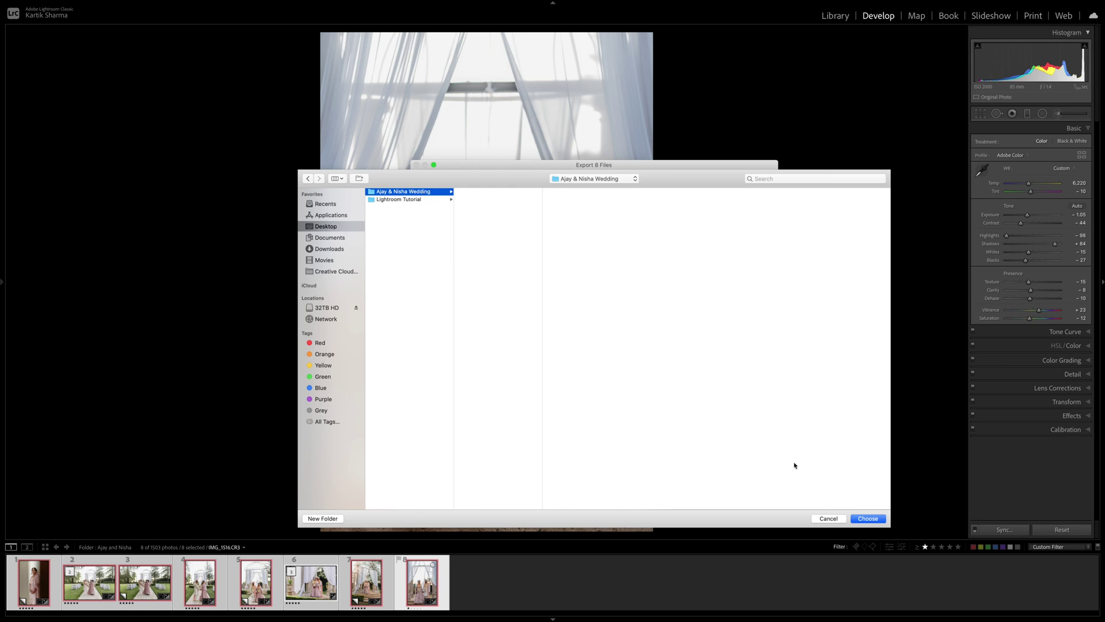
{"action": "left_click", "coordinate": [867, 519]}
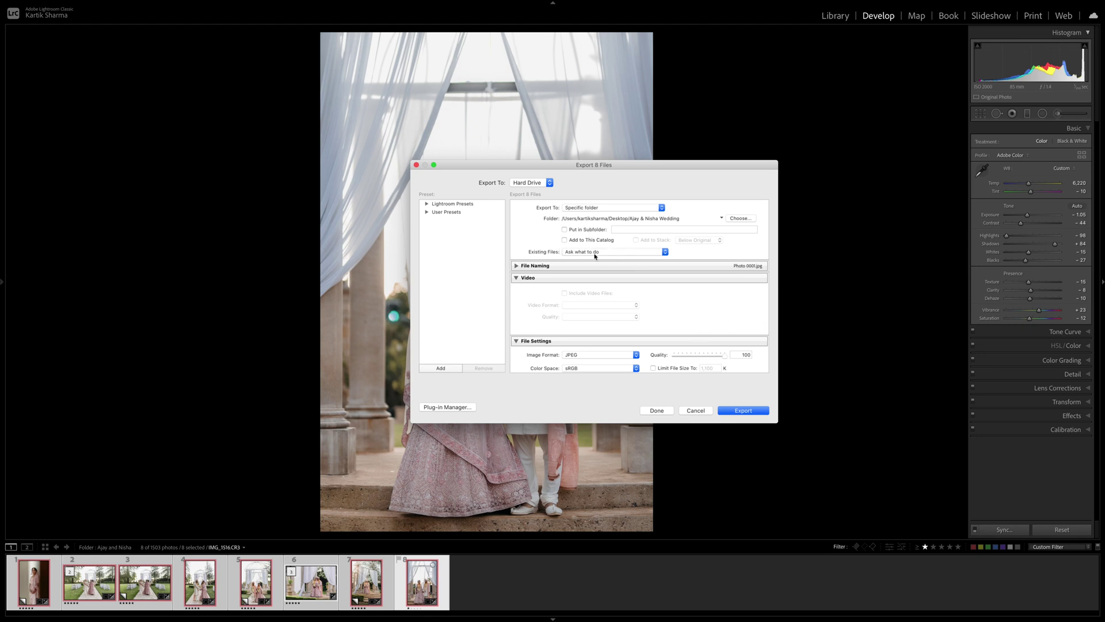
Step: Edit the file naming template, replacing 'Photo' with A&N to give names like A&N 0001.jpg
{"action": "scroll", "coordinate": [633, 247], "scroll_direction": "down", "scroll_amount": 2}
{"action": "left_click", "coordinate": [541, 227]}
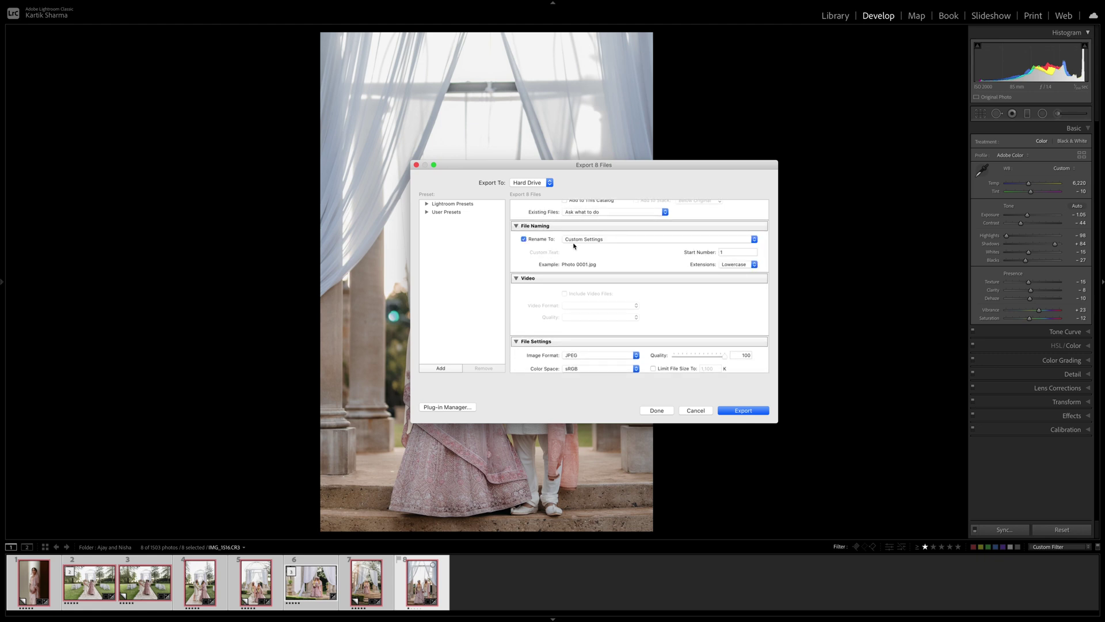
{"action": "left_click", "coordinate": [587, 239]}
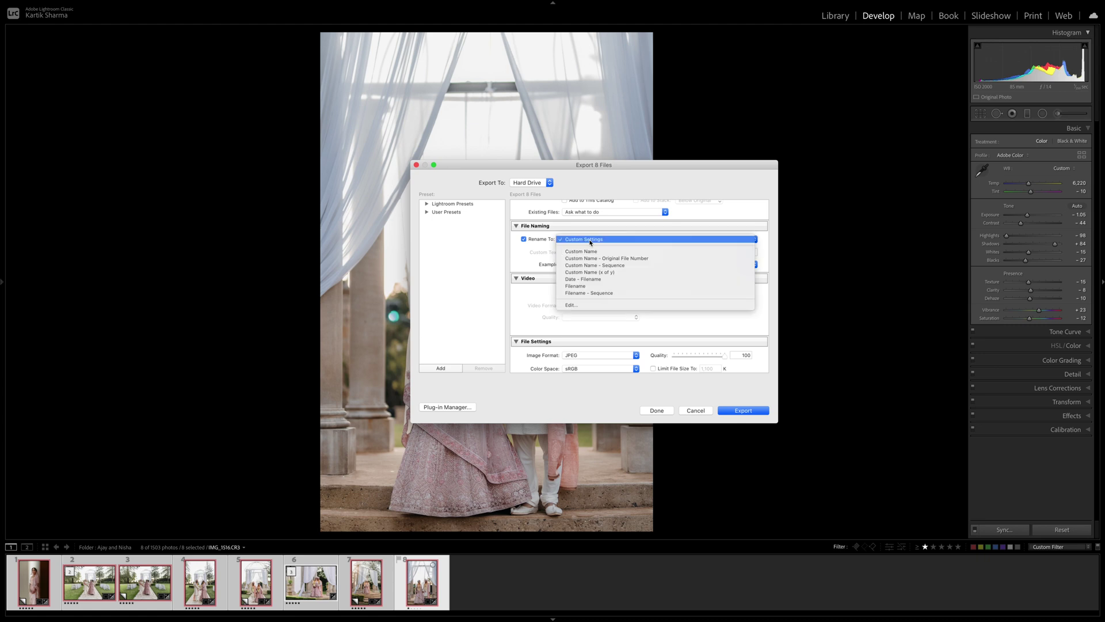
{"action": "left_click", "coordinate": [593, 305]}
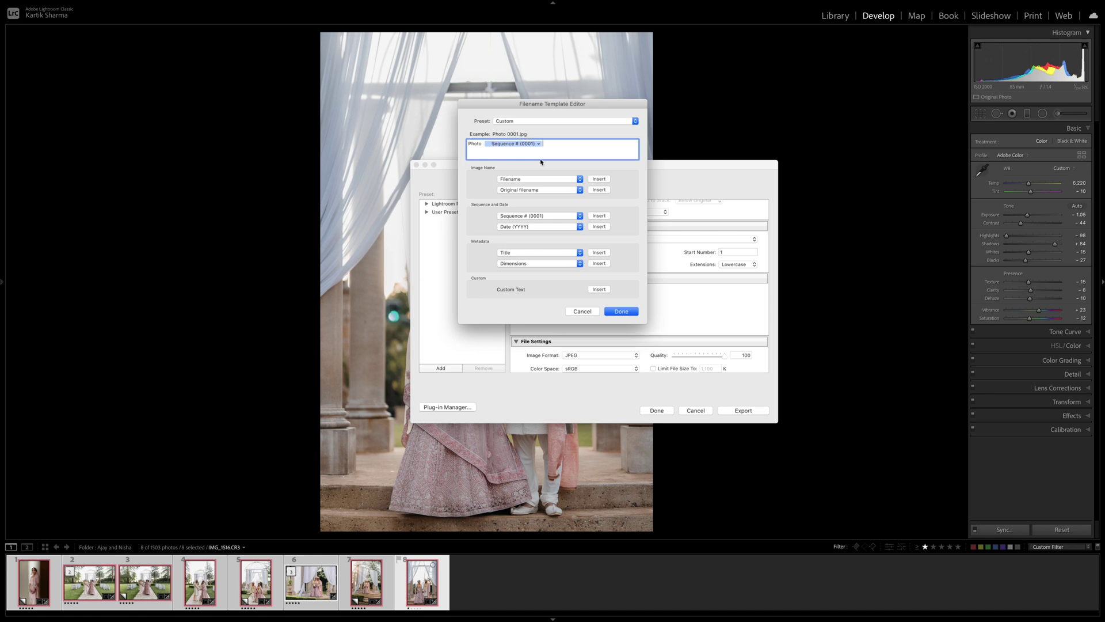
{"action": "left_click_drag", "start_coordinate": [483, 144], "coordinate": [462, 144]}
{"action": "type", "text": "A&N"}
{"action": "left_click", "coordinate": [620, 313]}
Step: Keep the export image format as JPEG and the colour space as sRGB
{"action": "scroll", "coordinate": [605, 267], "scroll_direction": "down", "scroll_amount": 4}
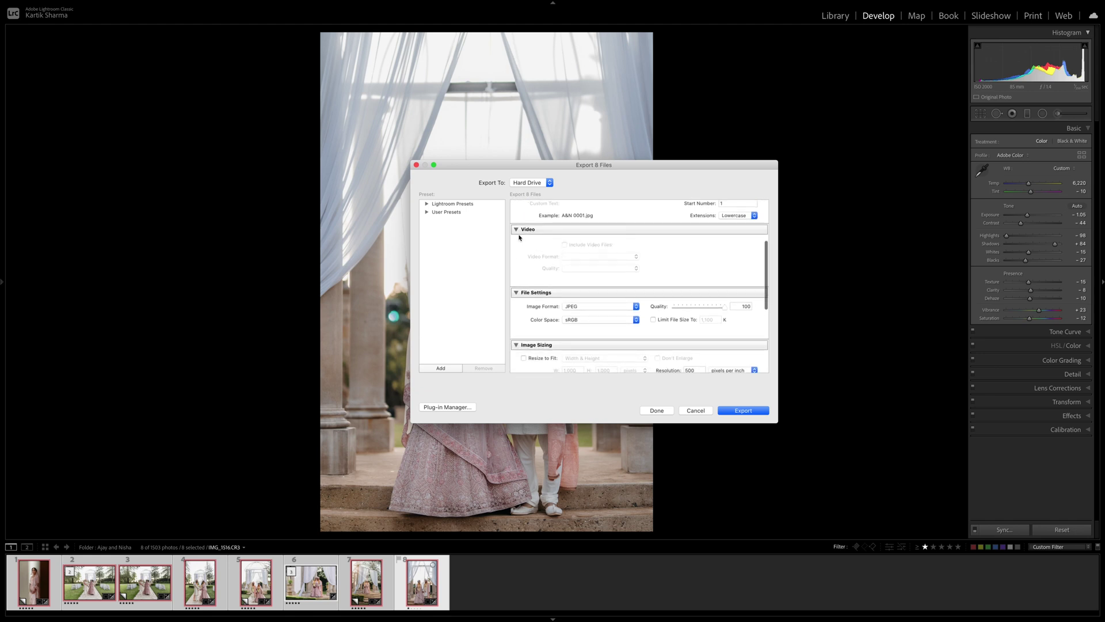
{"action": "scroll", "coordinate": [597, 264], "scroll_direction": "down", "scroll_amount": 4}
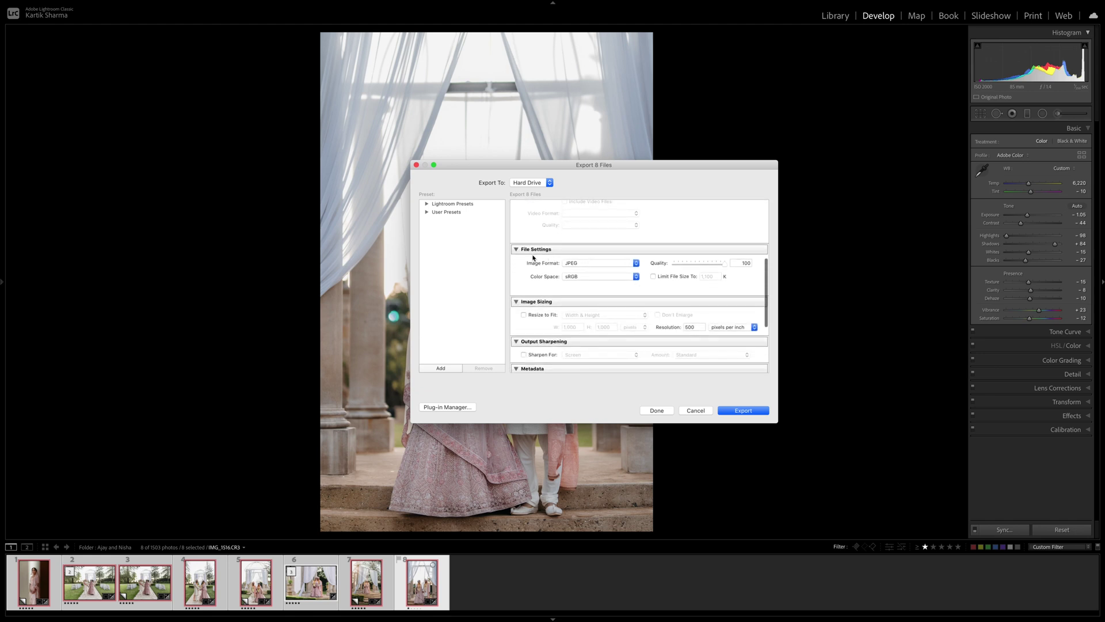
{"action": "left_click", "coordinate": [590, 267]}
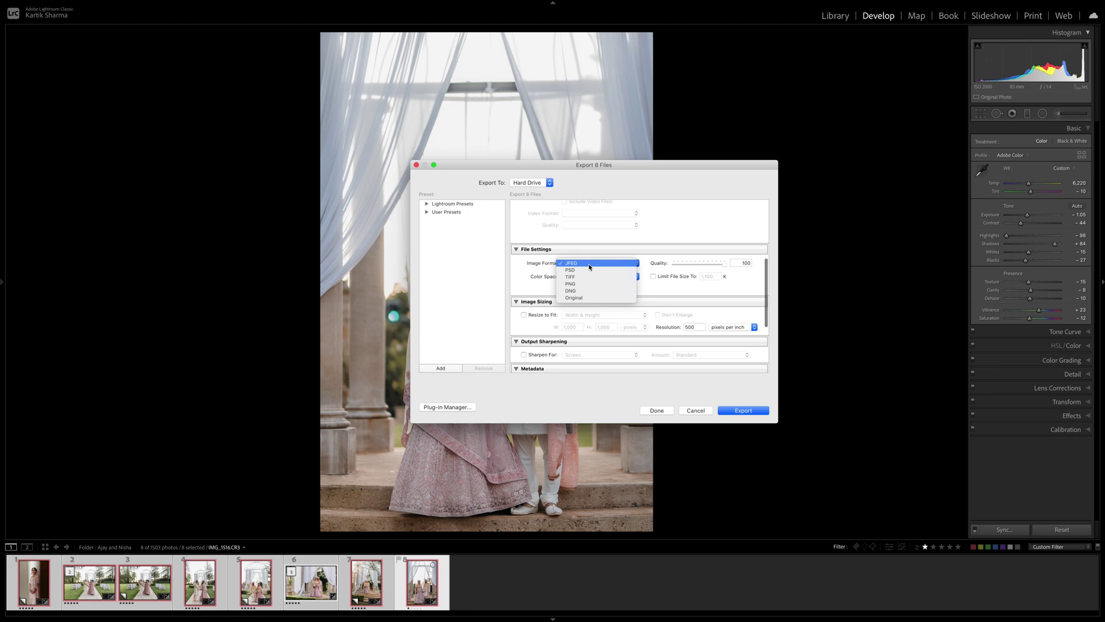
{"action": "left_click", "coordinate": [579, 296]}
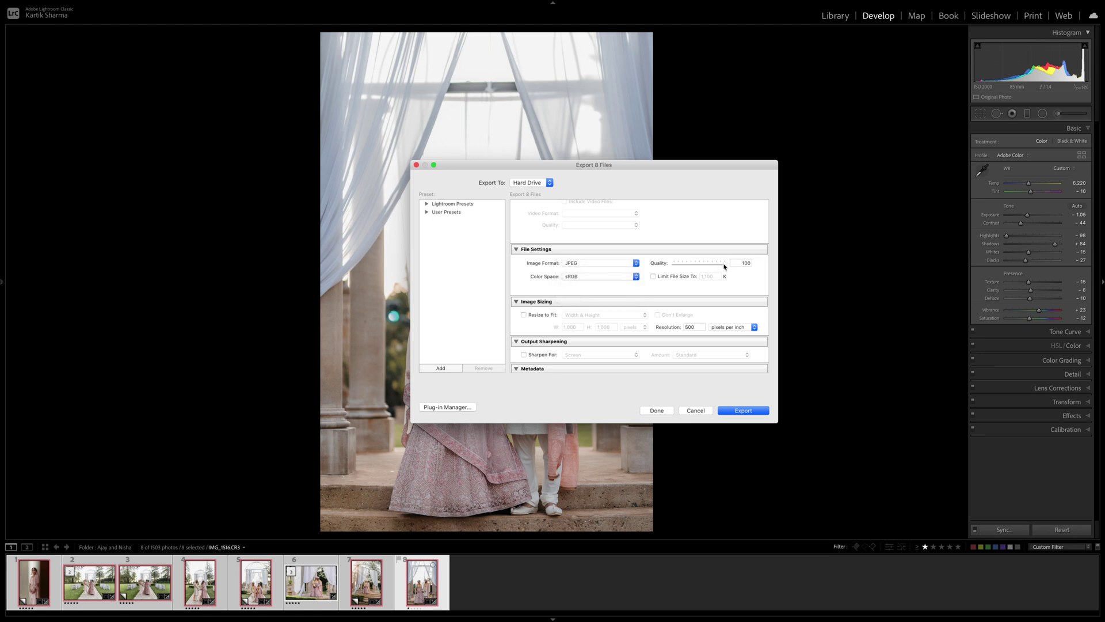
{"action": "left_click", "coordinate": [593, 278]}
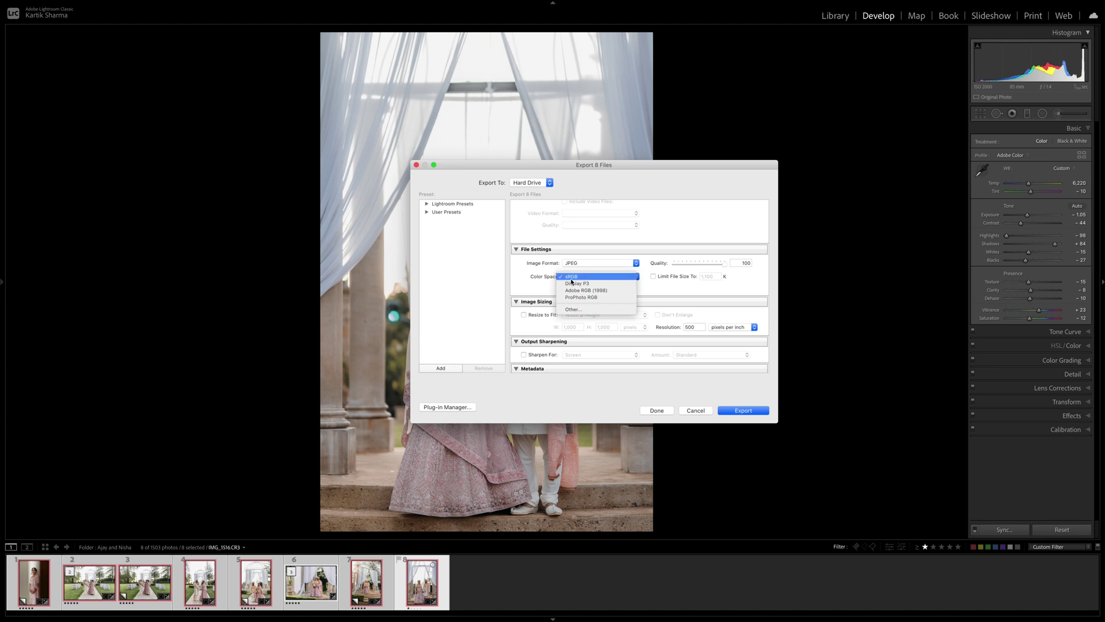
{"action": "left_click", "coordinate": [584, 279]}
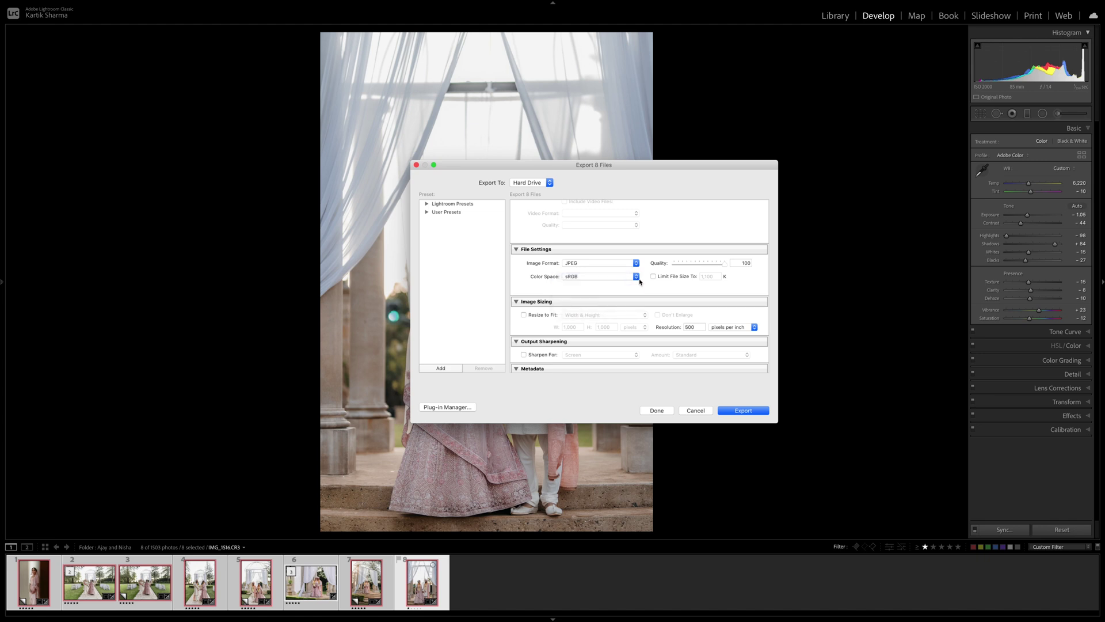
Step: Try a 50 file-size limit, then leave Limit File Size off so Quality stays 100
{"action": "left_click", "coordinate": [698, 278]}
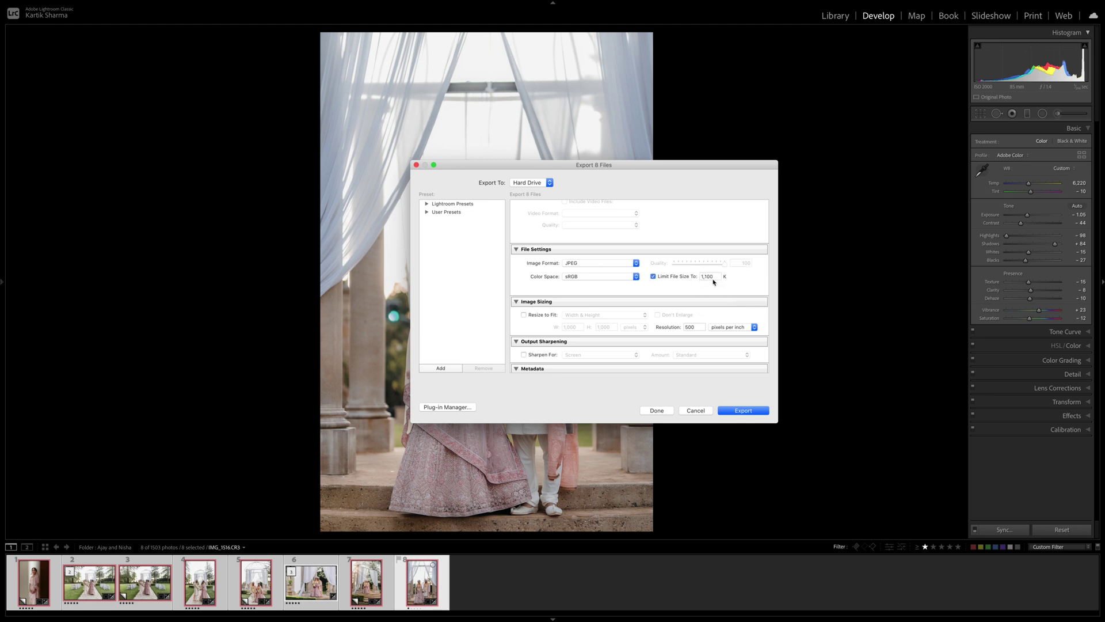
{"action": "double_click", "coordinate": [711, 276]}
{"action": "type", "text": "50"}
{"action": "left_click", "coordinate": [689, 279]}
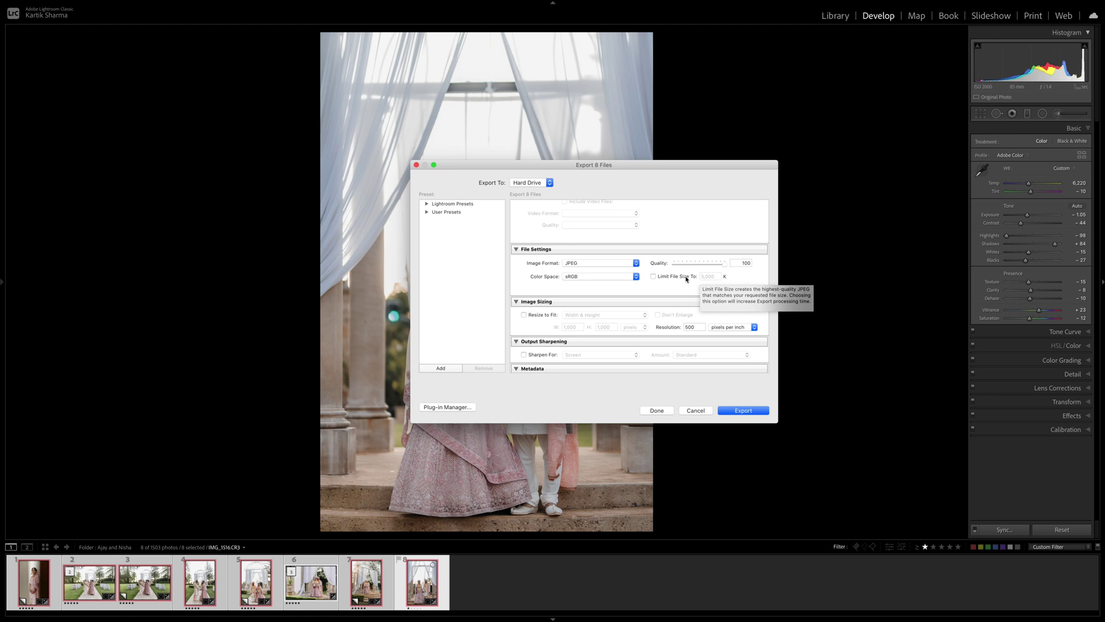
{"action": "left_click", "coordinate": [687, 278]}
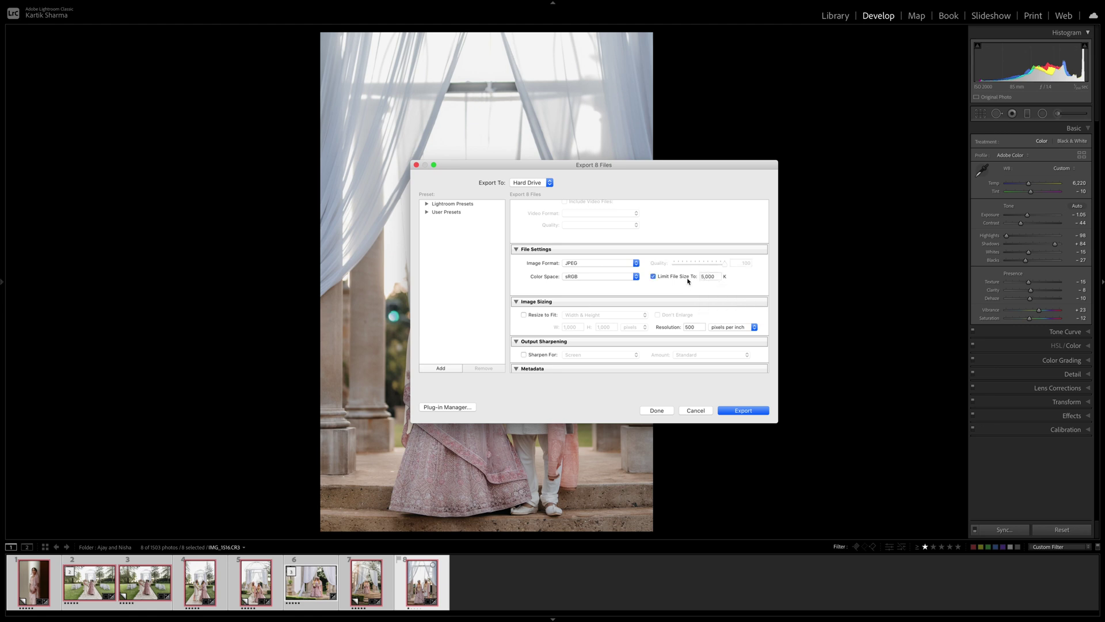
{"action": "left_click", "coordinate": [689, 275]}
{"action": "scroll", "coordinate": [725, 270], "scroll_direction": "down", "scroll_amount": 3}
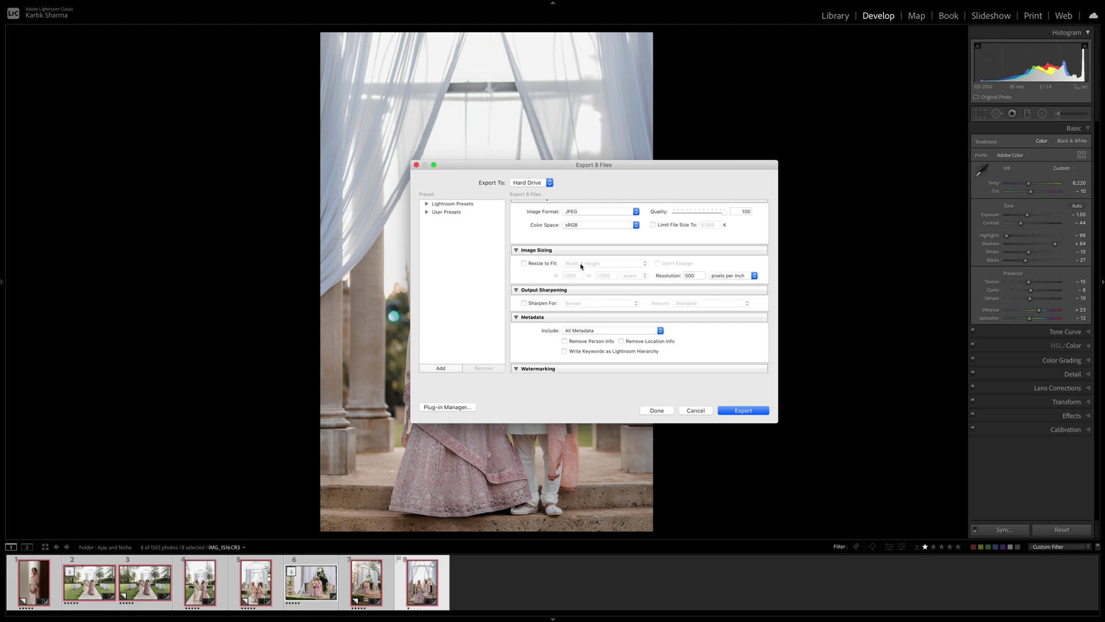
{"action": "left_click", "coordinate": [698, 275]}
{"action": "left_click", "coordinate": [708, 271]}
{"action": "left_click", "coordinate": [728, 277]}
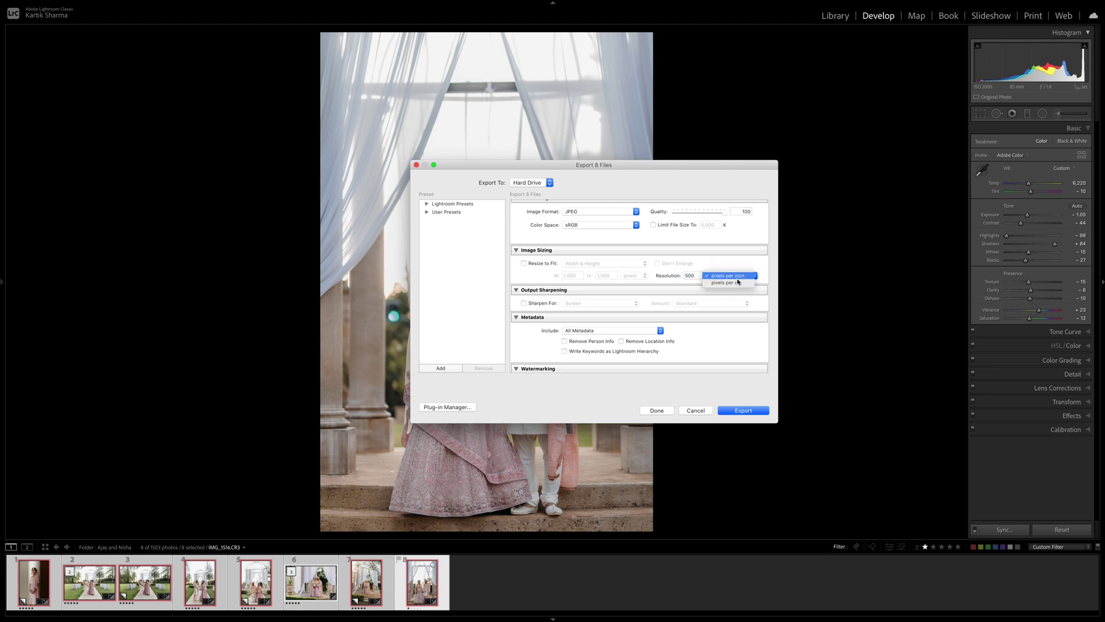
{"action": "left_click", "coordinate": [736, 277]}
{"action": "scroll", "coordinate": [648, 273], "scroll_direction": "down", "scroll_amount": 3}
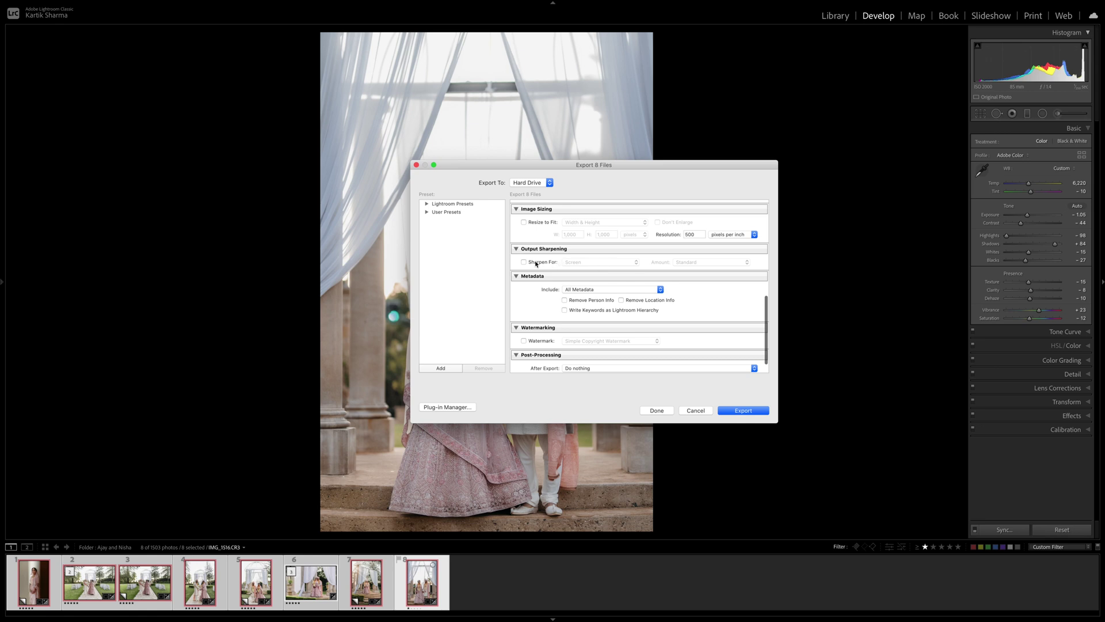
{"action": "scroll", "coordinate": [610, 279], "scroll_direction": "down", "scroll_amount": 2}
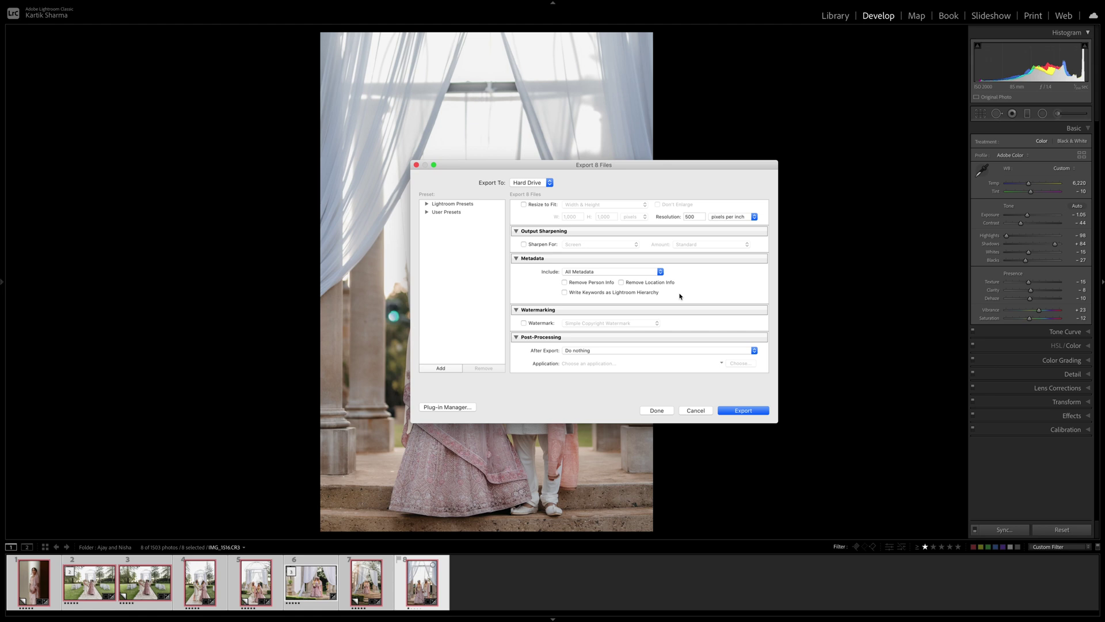
{"action": "scroll", "coordinate": [682, 298], "scroll_direction": "down", "scroll_amount": 2}
{"action": "left_click", "coordinate": [534, 326]}
{"action": "left_click", "coordinate": [571, 326]}
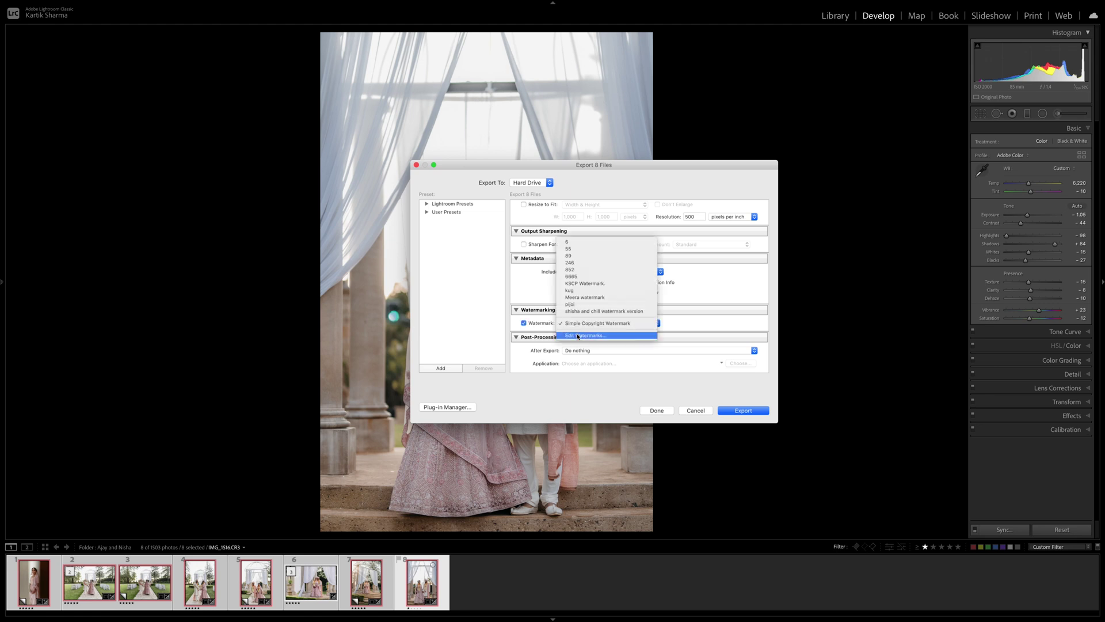
{"action": "left_click", "coordinate": [578, 335]}
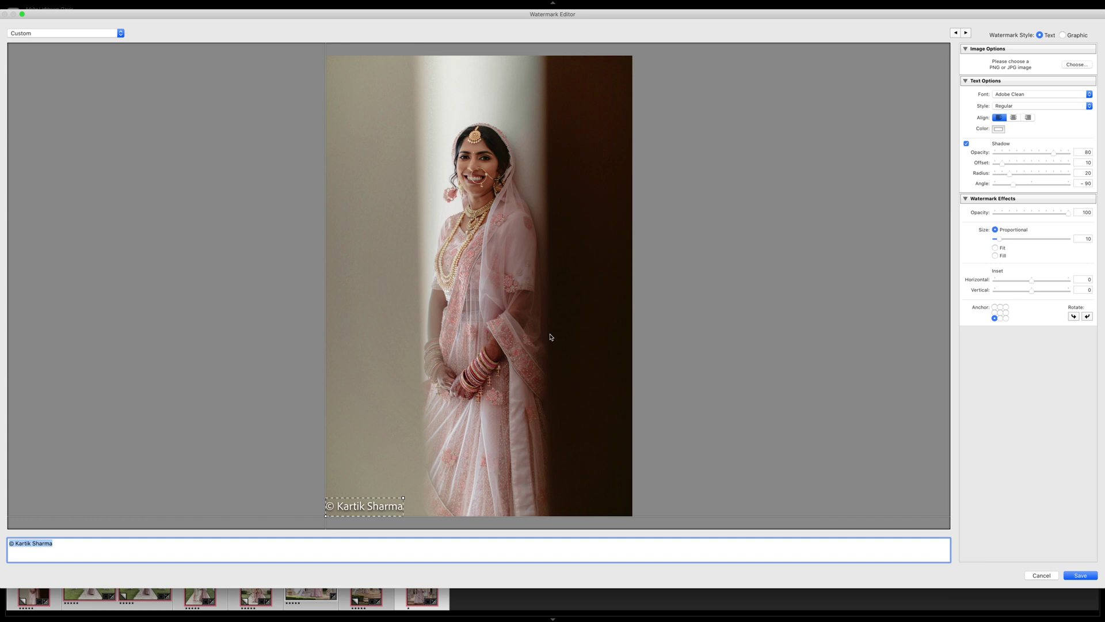
{"action": "left_click", "coordinate": [1039, 576]}
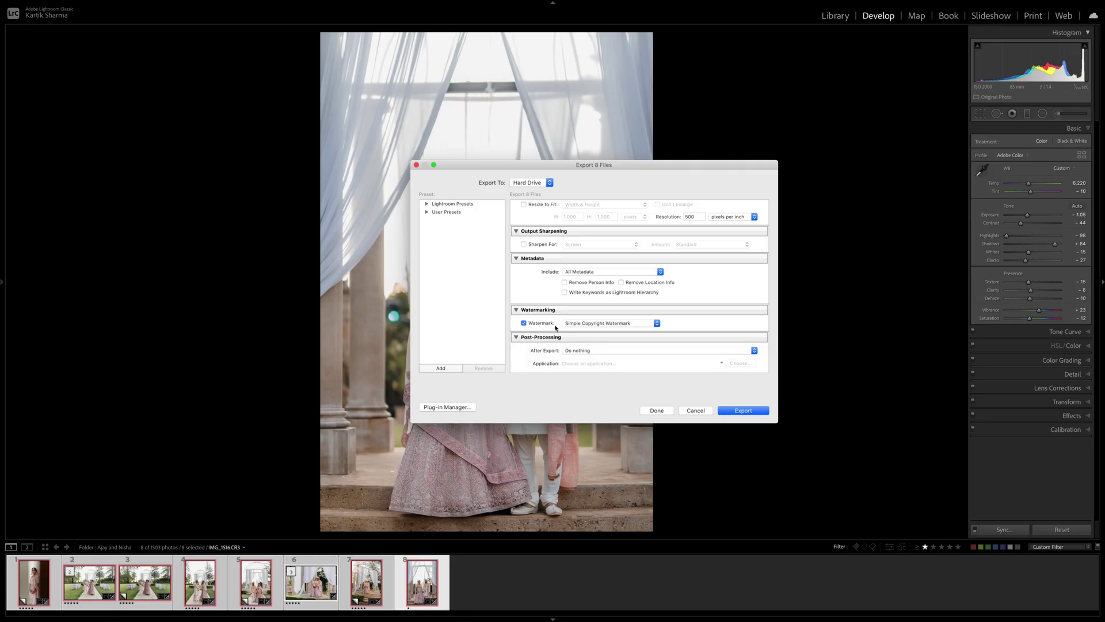
{"action": "left_click", "coordinate": [541, 325]}
{"action": "scroll", "coordinate": [540, 334], "scroll_direction": "down", "scroll_amount": 2}
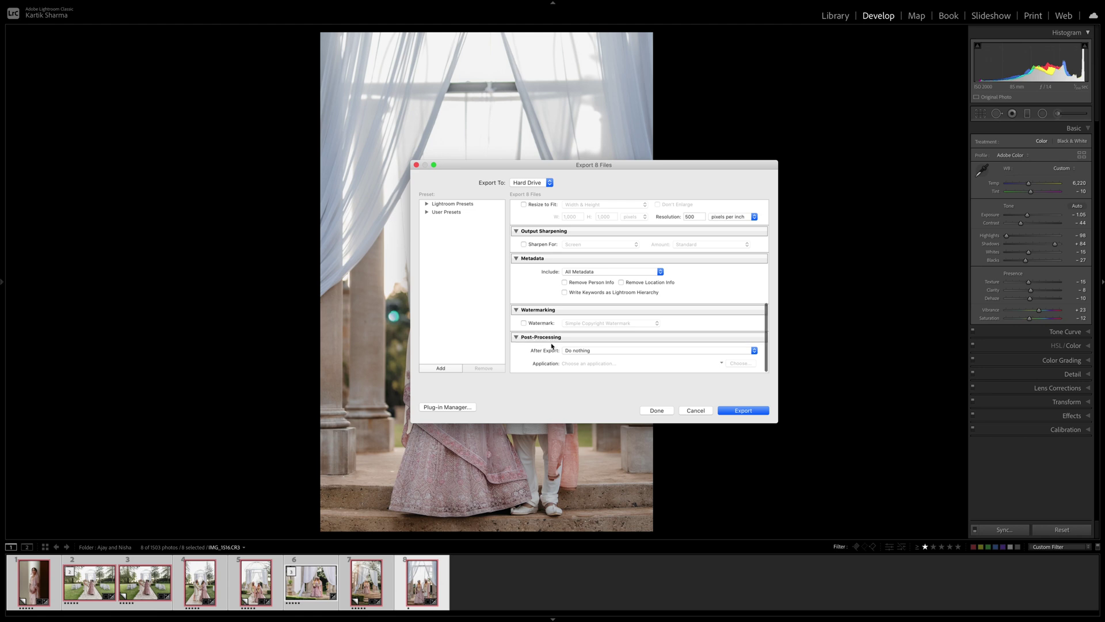
Step: Leave Post-Processing at Do nothing and export the eight photos
{"action": "left_click", "coordinate": [583, 351]}
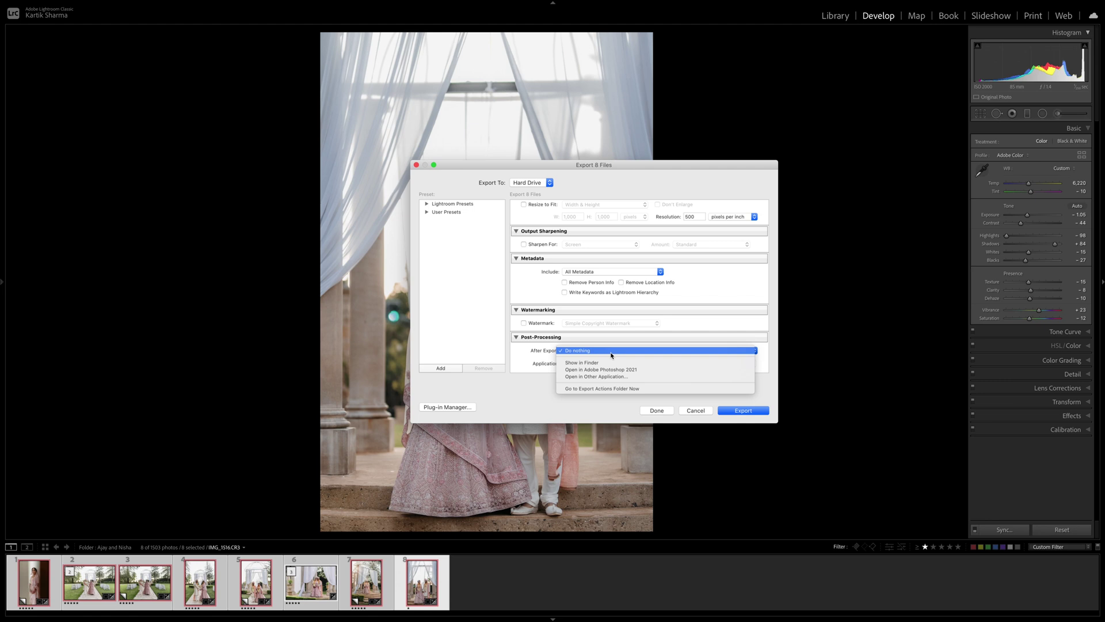
{"action": "left_click", "coordinate": [612, 351]}
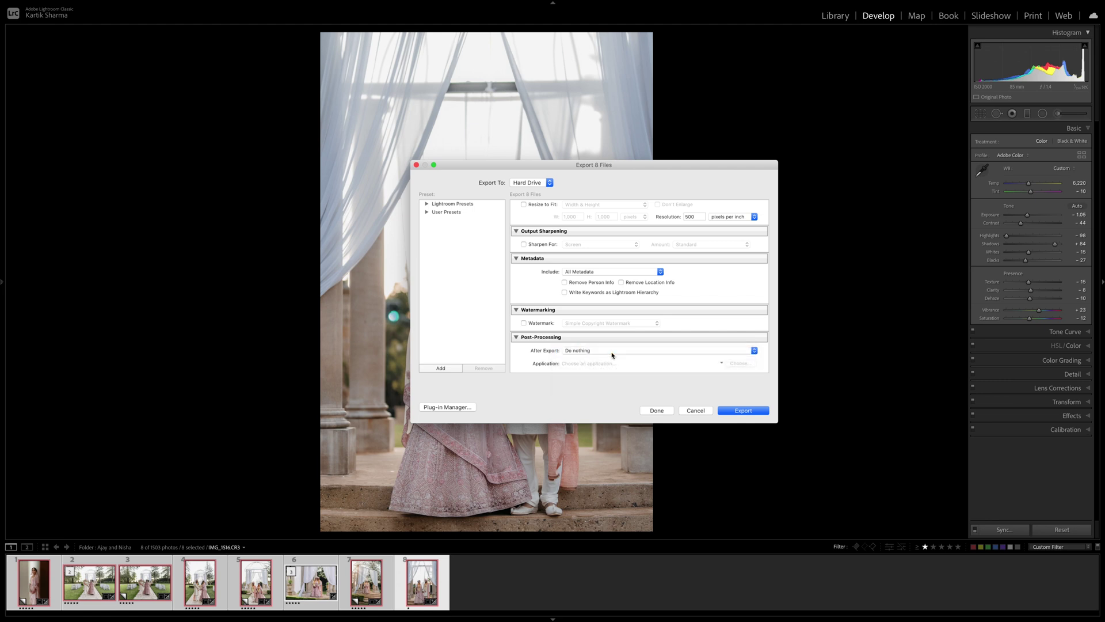
{"action": "scroll", "coordinate": [585, 221], "scroll_direction": "up", "scroll_amount": 10}
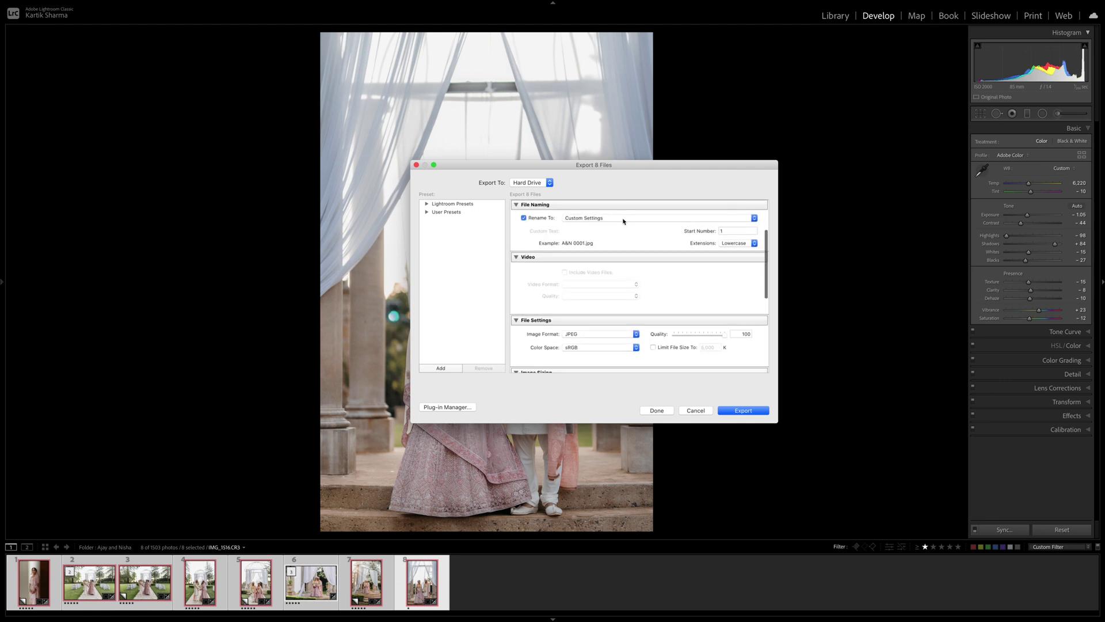
{"action": "scroll", "coordinate": [584, 221], "scroll_direction": "down", "scroll_amount": 10}
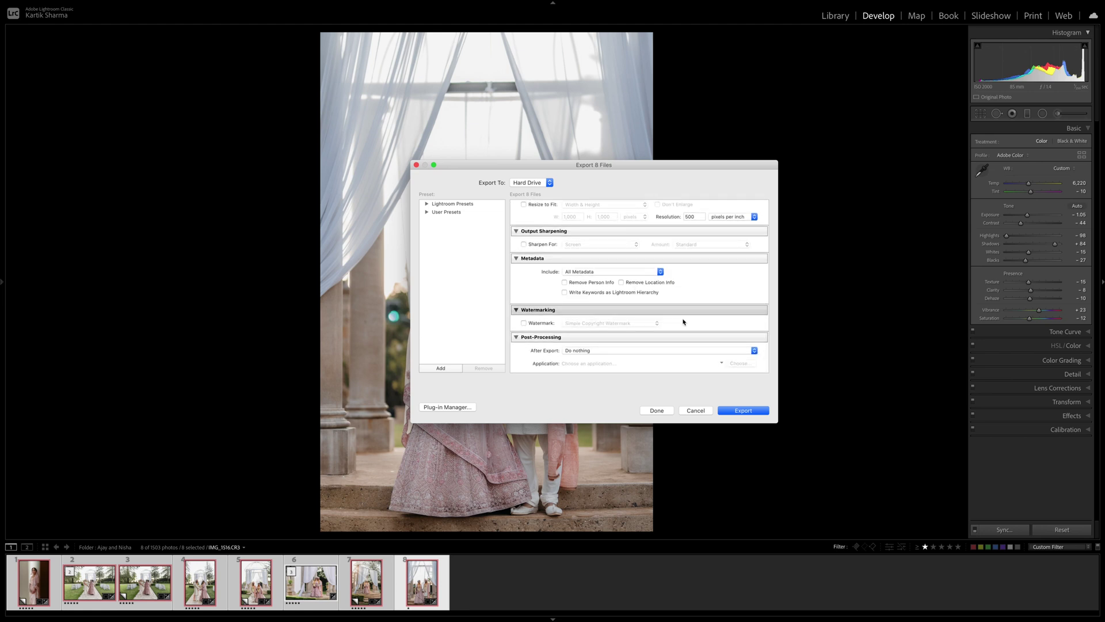
{"action": "left_click", "coordinate": [743, 410]}
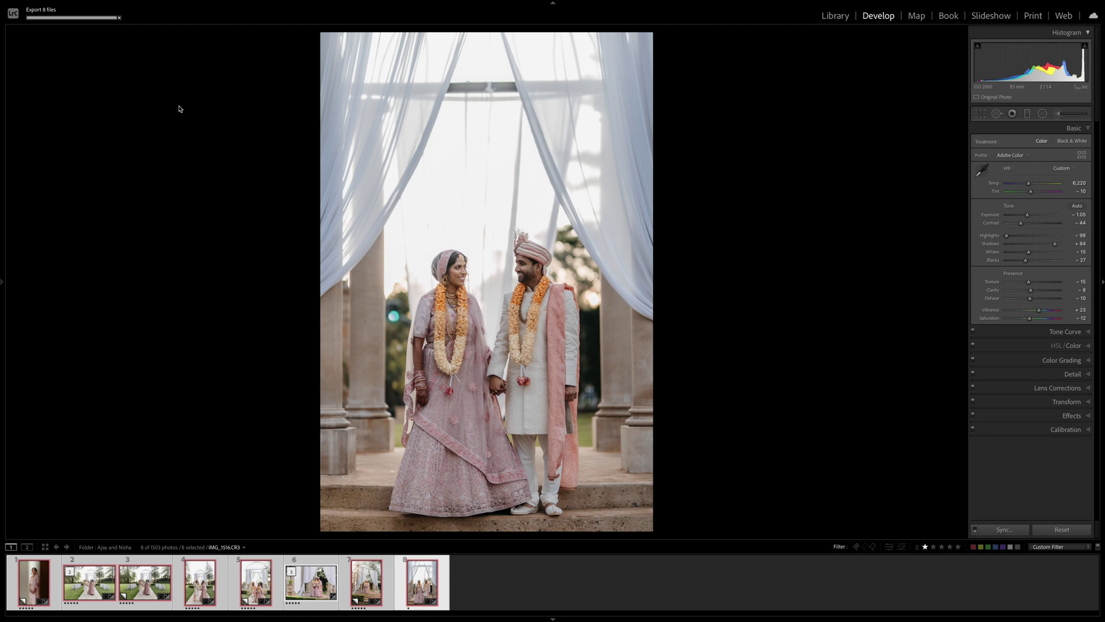
Step: Wait for the eight-file export to finish before leaving full-screen mode
{"action": "mouse_move", "coordinate": [57, 2]}
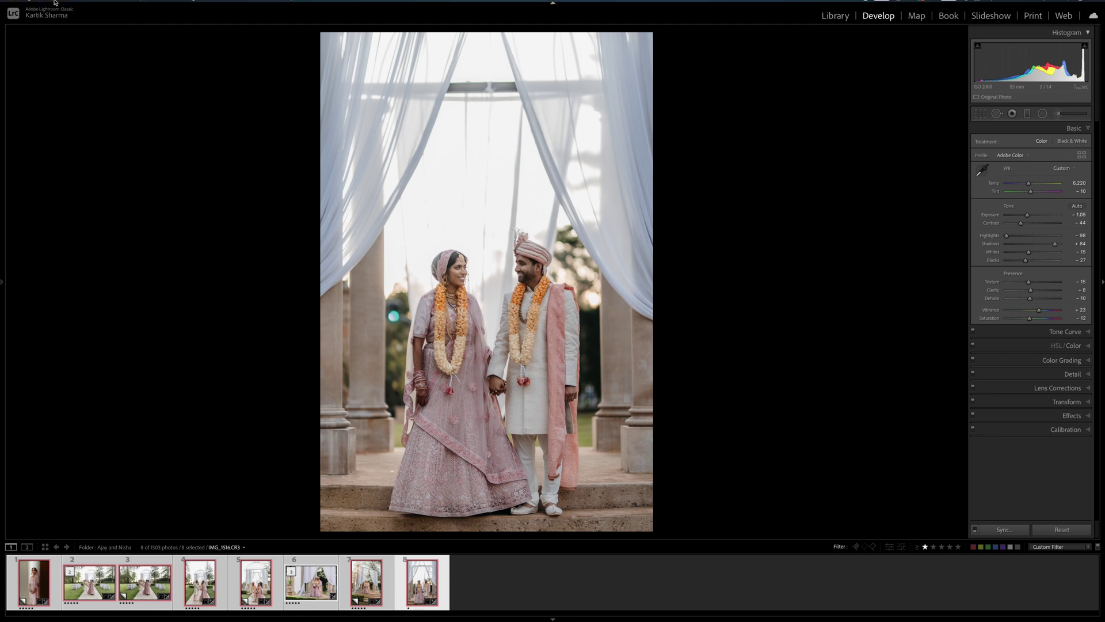
Step: Exit full screen, minimise Lightroom, and show the Desktop in a Finder window
{"action": "left_click", "coordinate": [20, 13]}
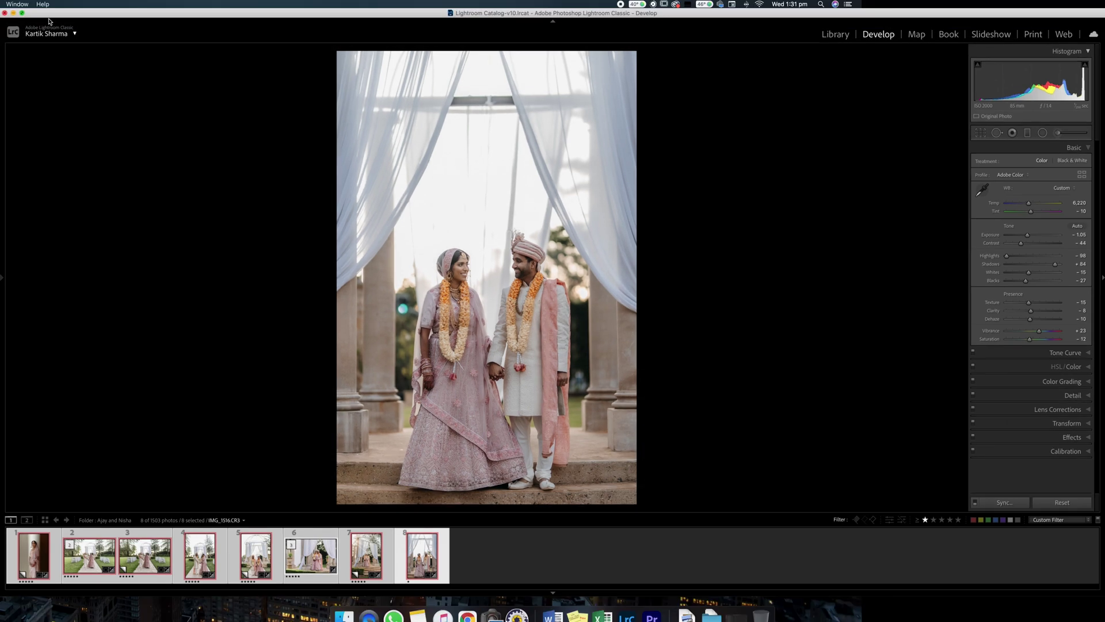
{"action": "left_click", "coordinate": [13, 12]}
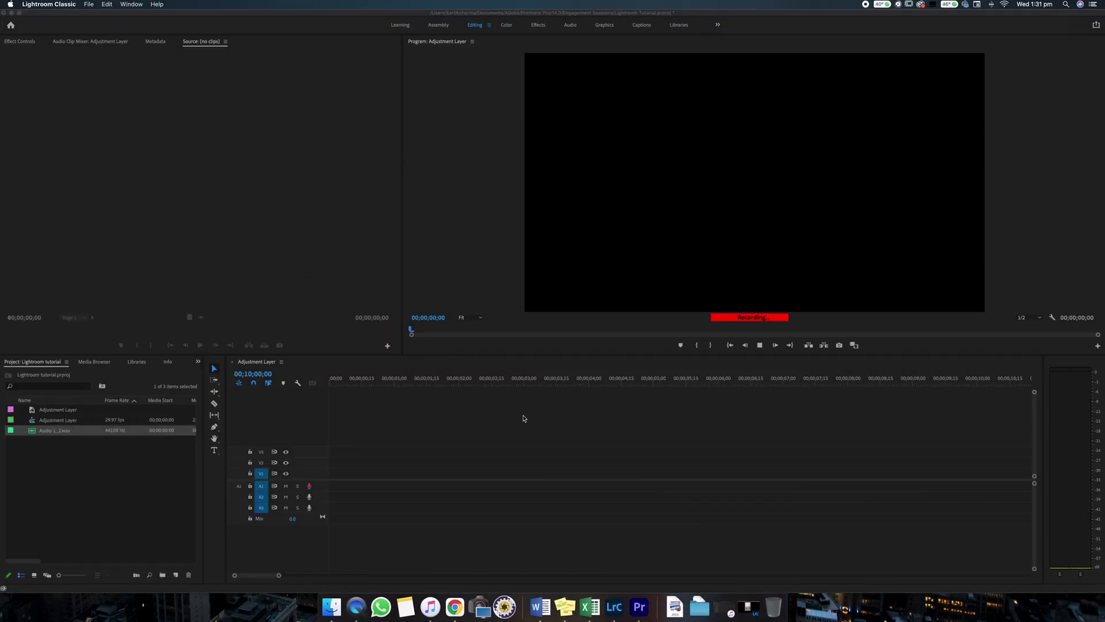
{"action": "left_click", "coordinate": [331, 606]}
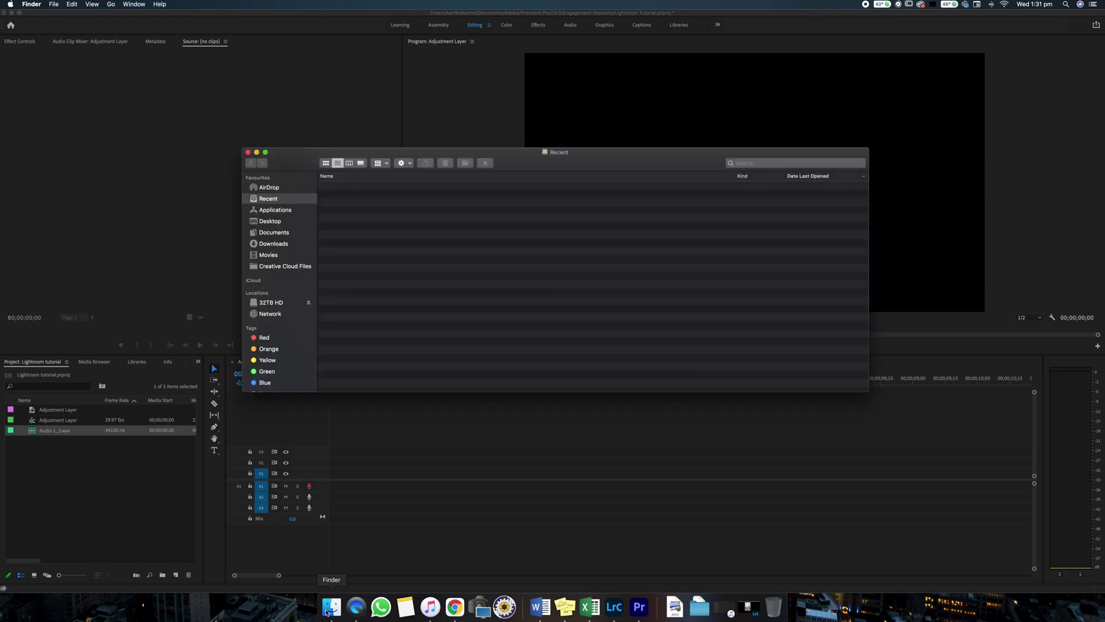
{"action": "left_click", "coordinate": [275, 222]}
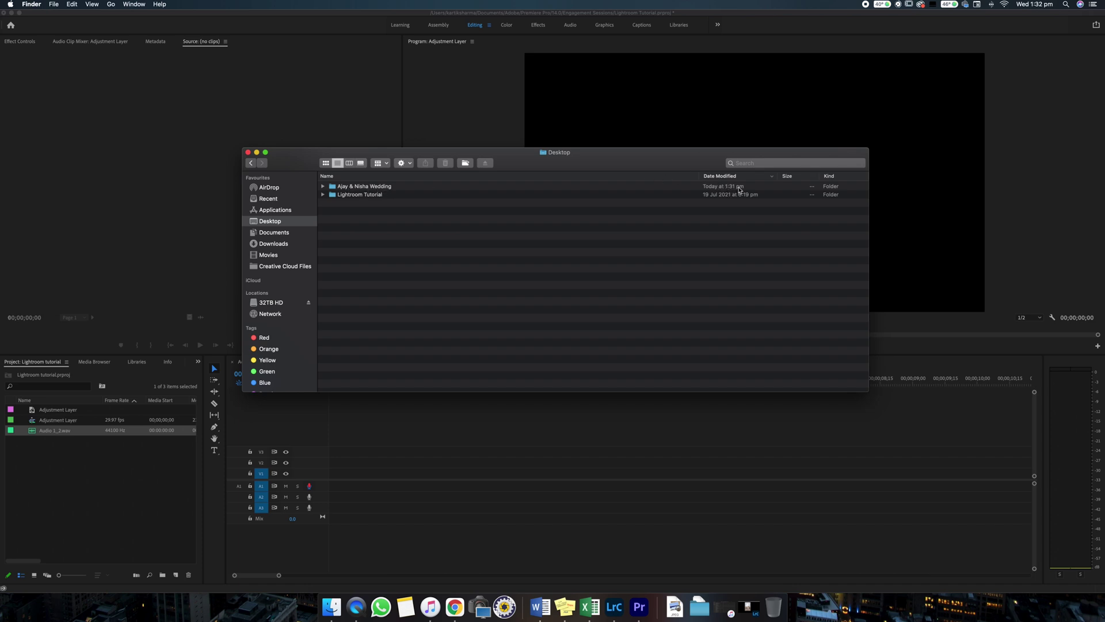
Step: Open the wedding folder and preview A&N 0001.jpg in Quick Look
{"action": "double_click", "coordinate": [354, 187]}
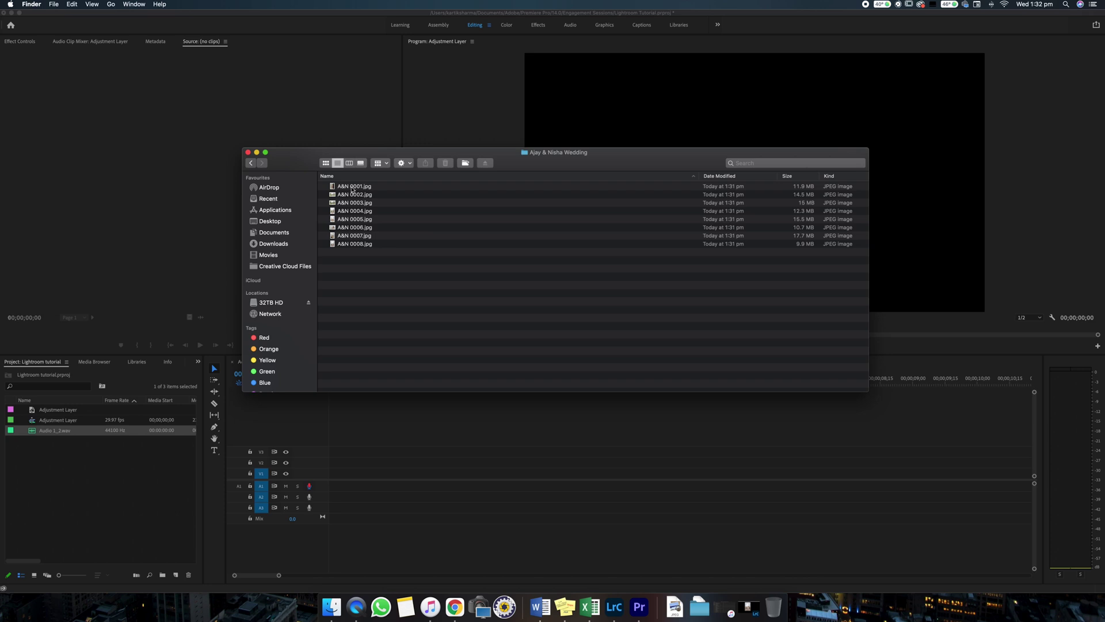
{"action": "left_click", "coordinate": [351, 189]}
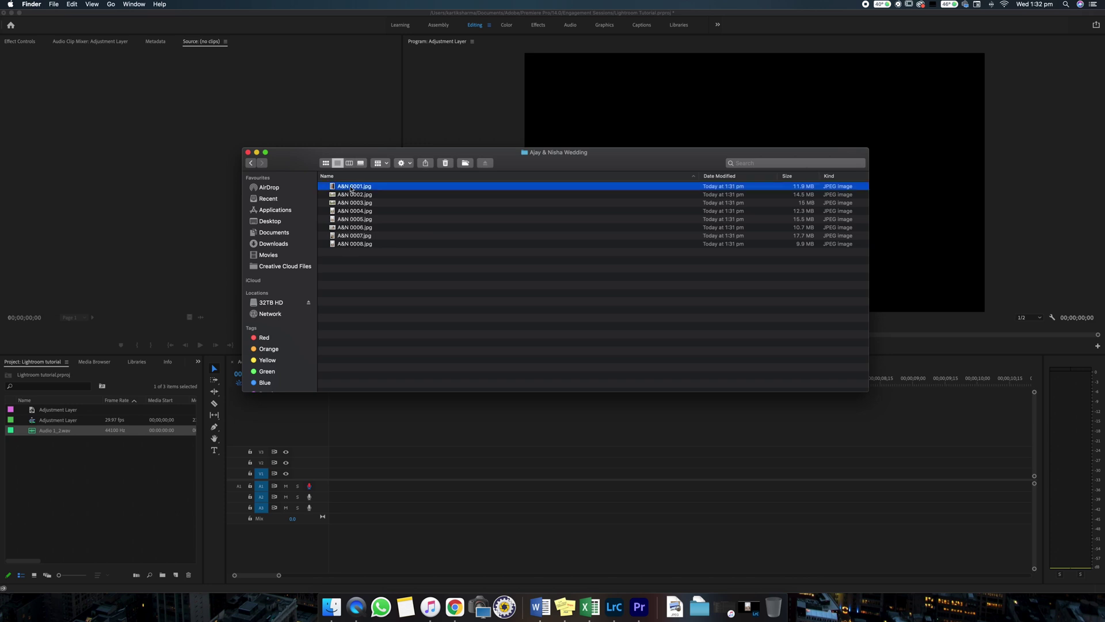
{"action": "key", "text": "space"}
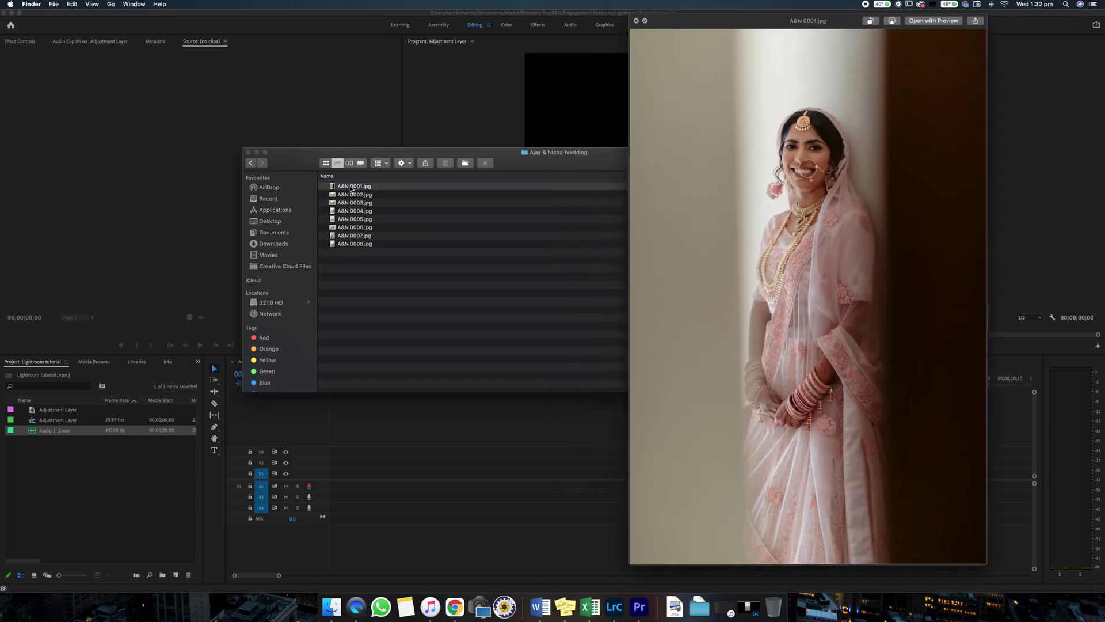
Step: Step through the Quick Look previews from A&N 0002.jpg to A&N 0007.jpg
{"action": "key", "text": "Down"}
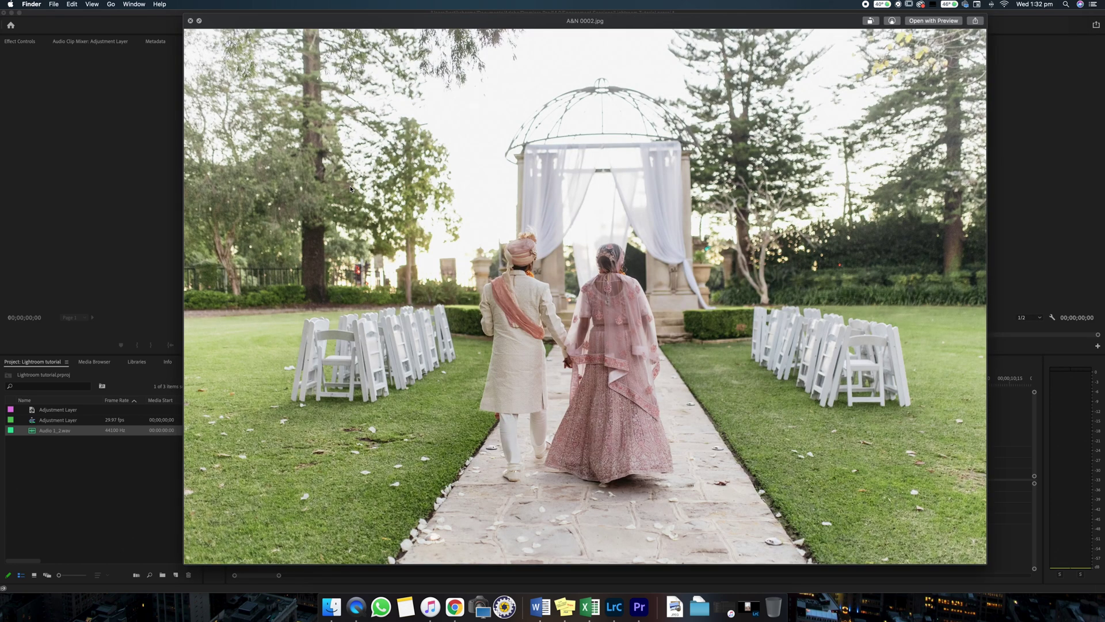
{"action": "key", "text": "Down"}
{"action": "key", "text": "Down"}
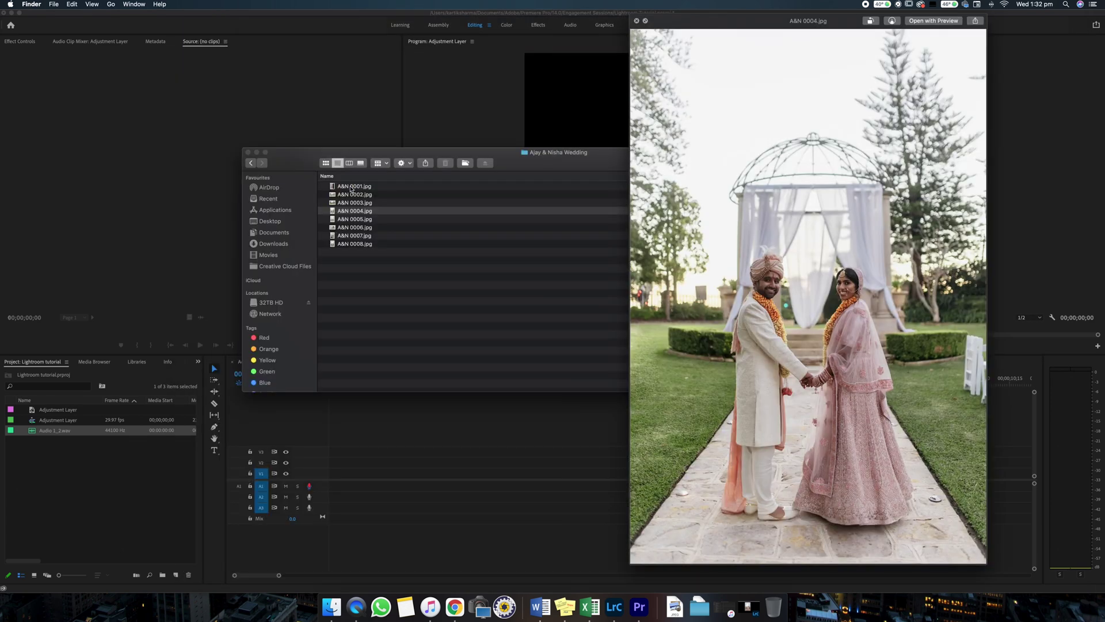
{"action": "key", "text": "Down"}
{"action": "key", "text": "Down"}
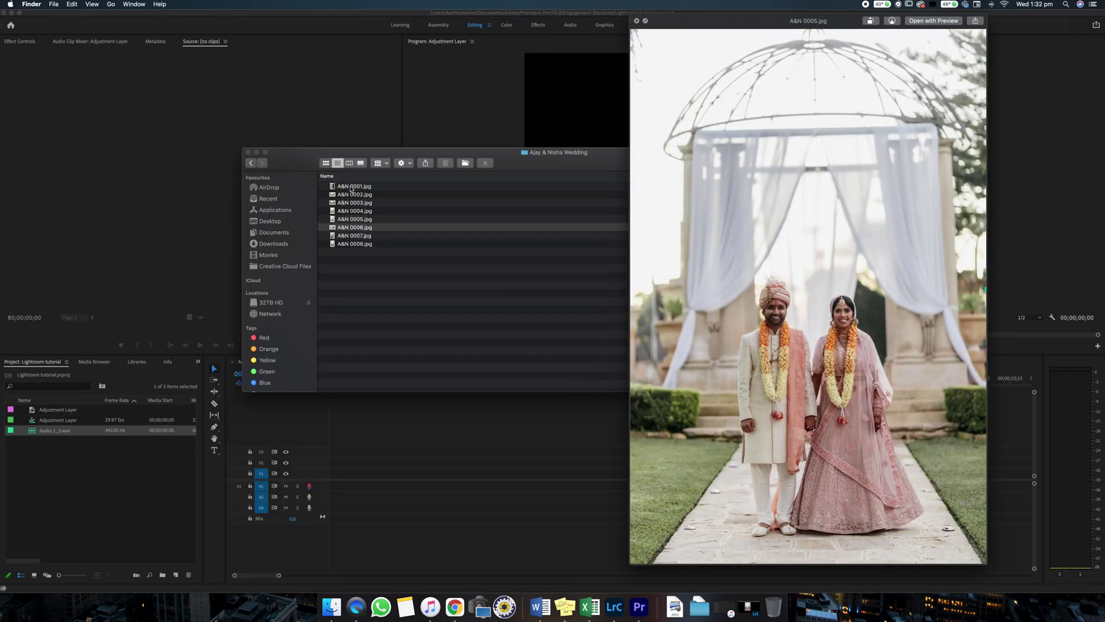
{"action": "key", "text": "Down"}
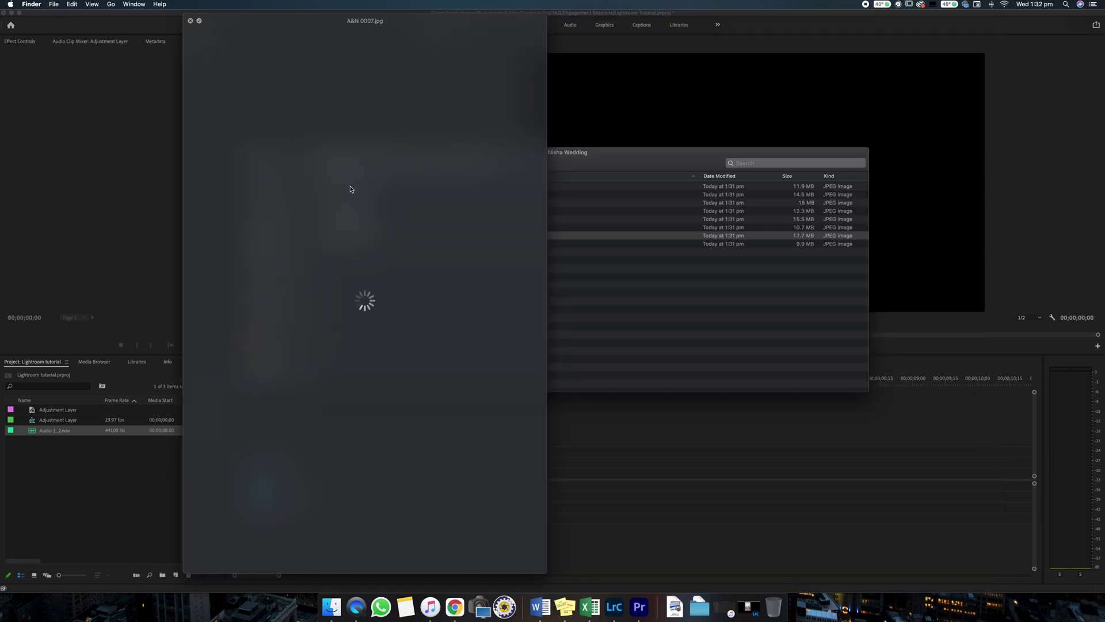
{"action": "key", "text": "Down"}
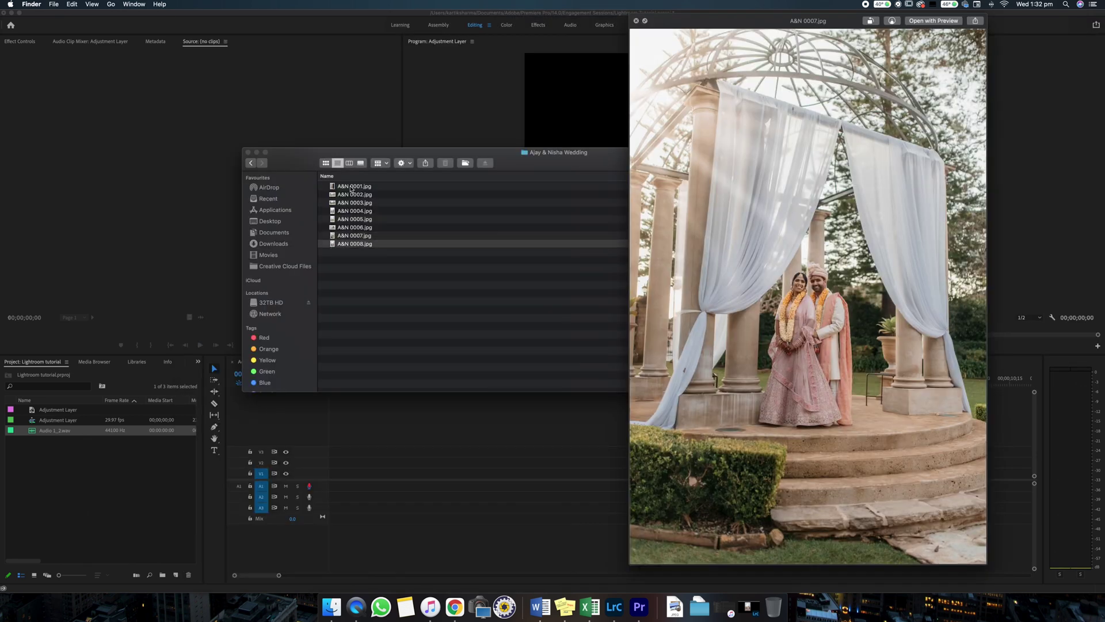